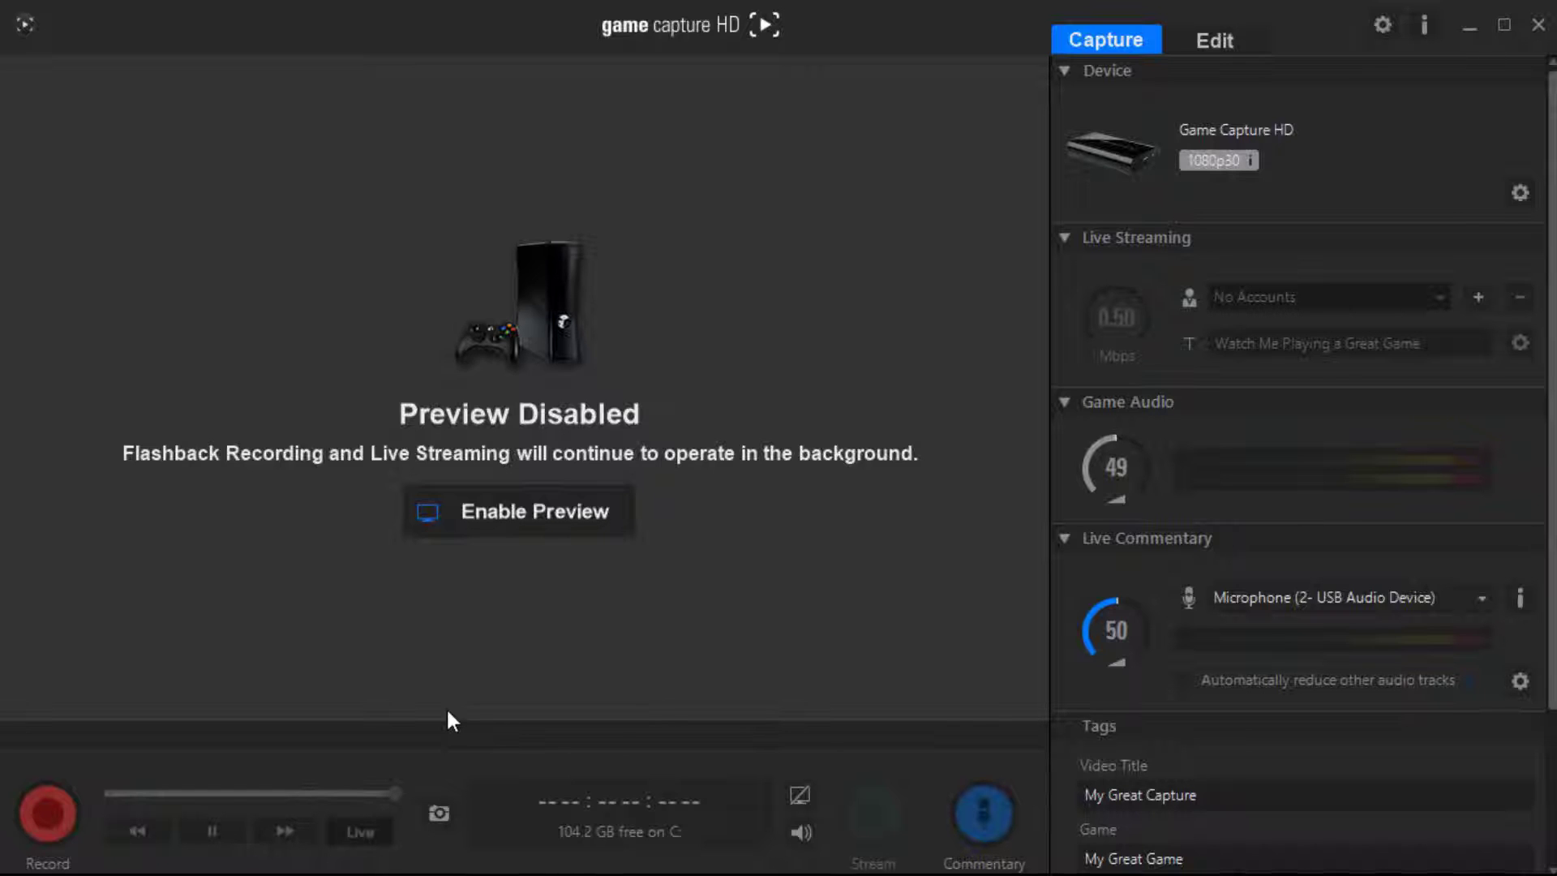
Step: Switch the live preview on and back off, then bring up the device's Capture settings page
left_click(798, 797)
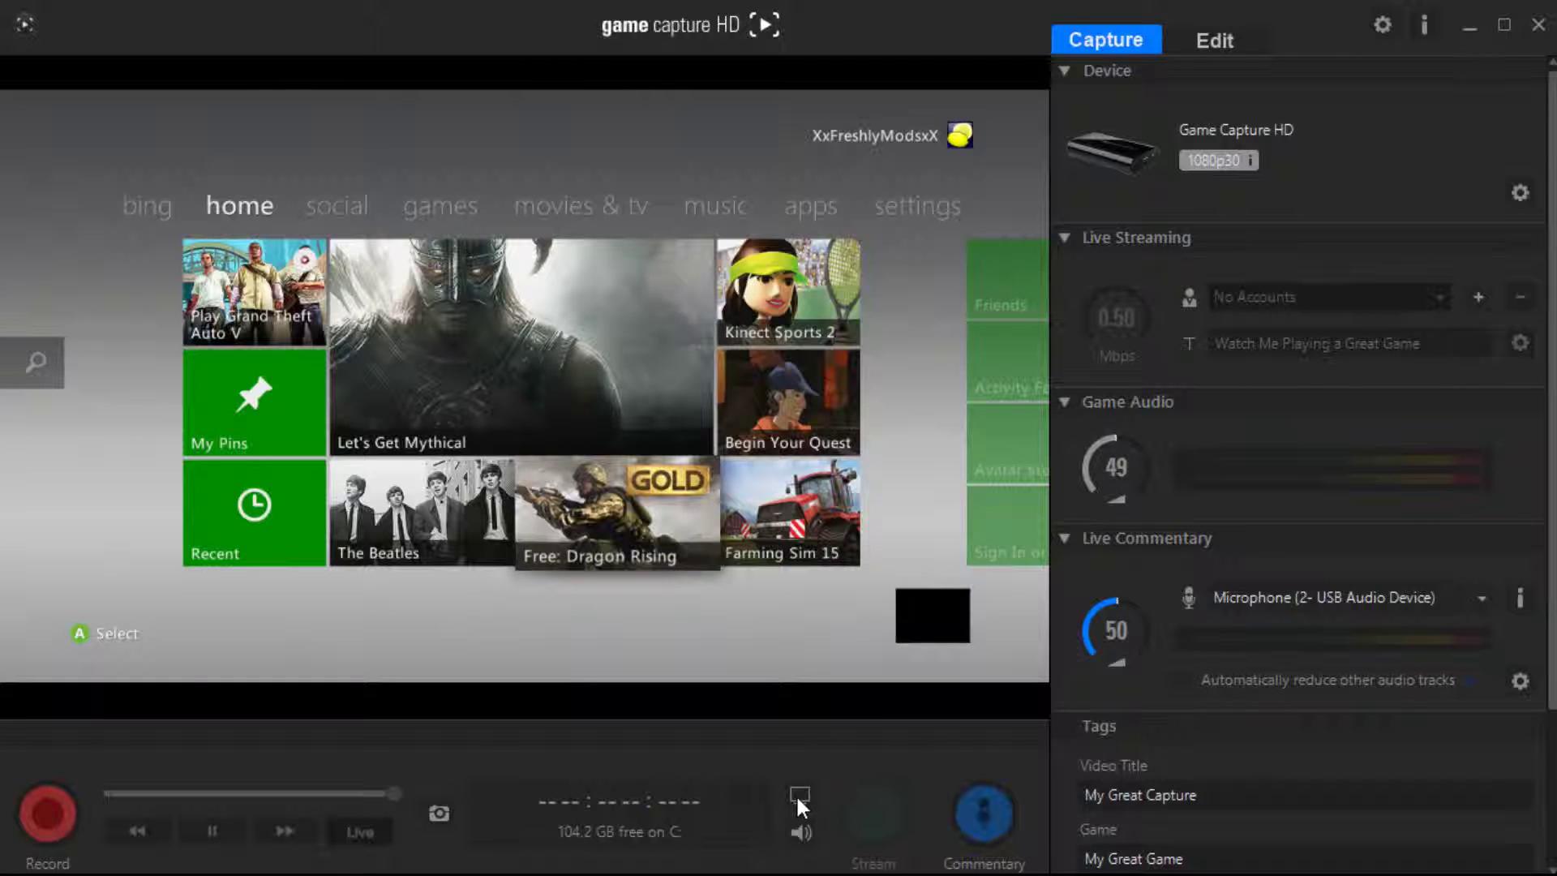
left_click(798, 794)
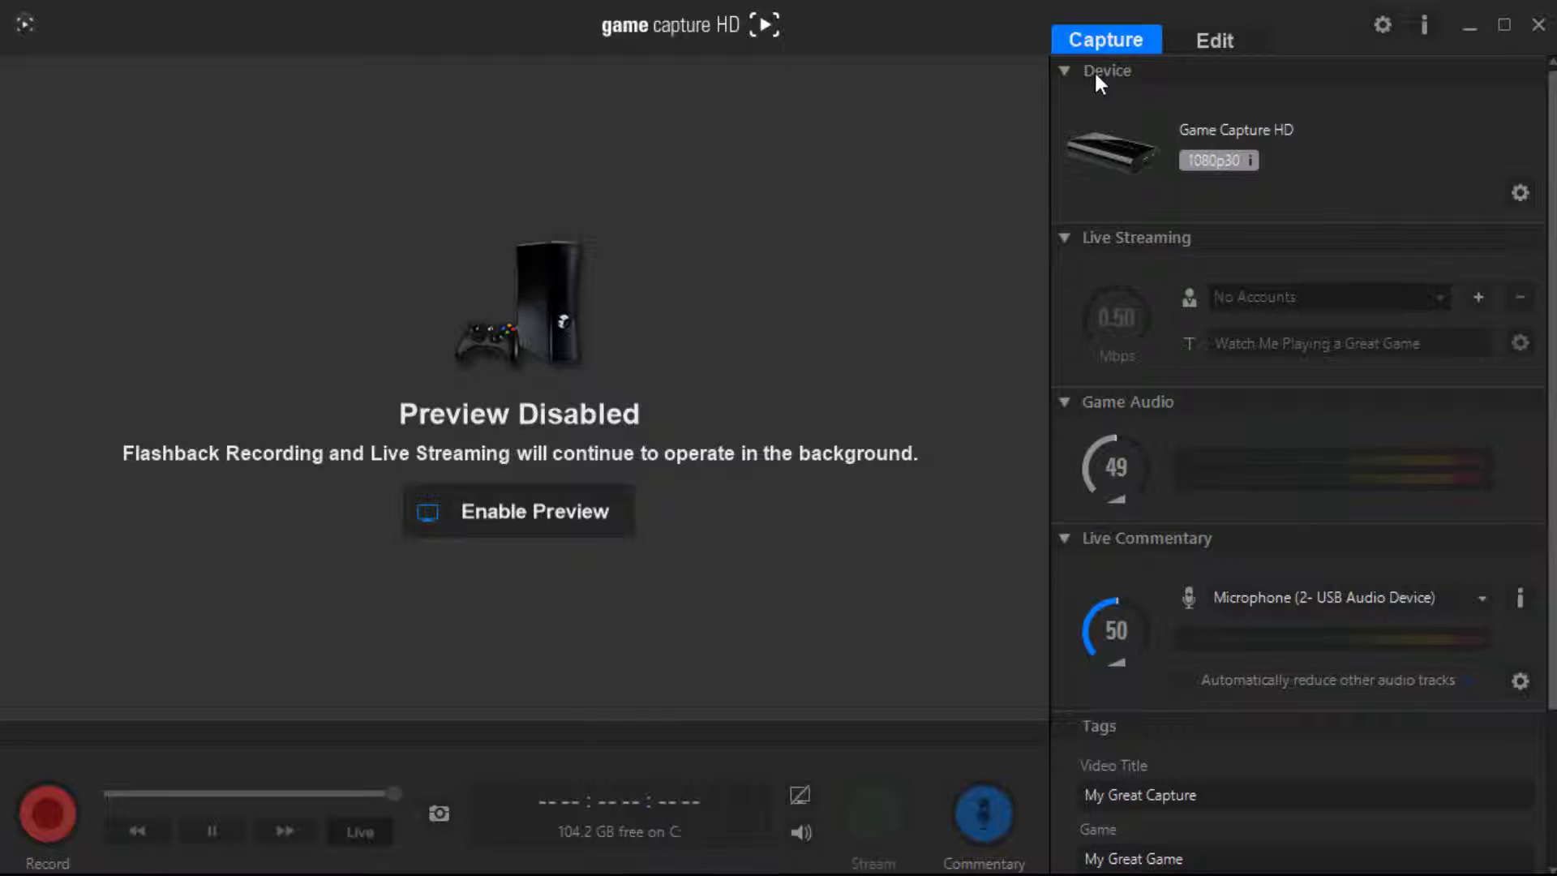
left_click(1519, 195)
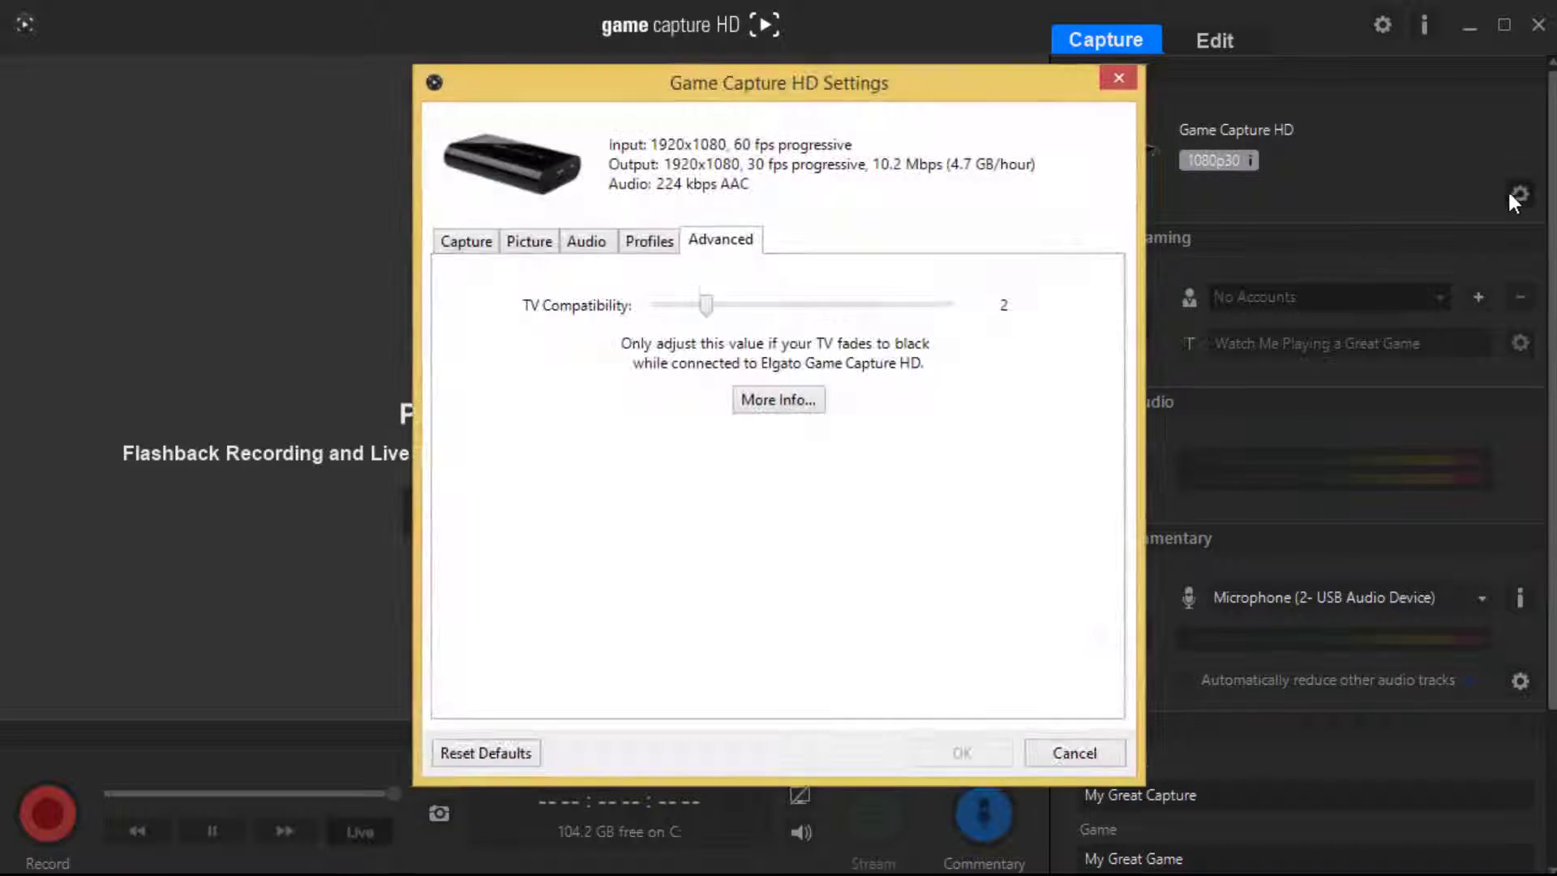
left_click(453, 249)
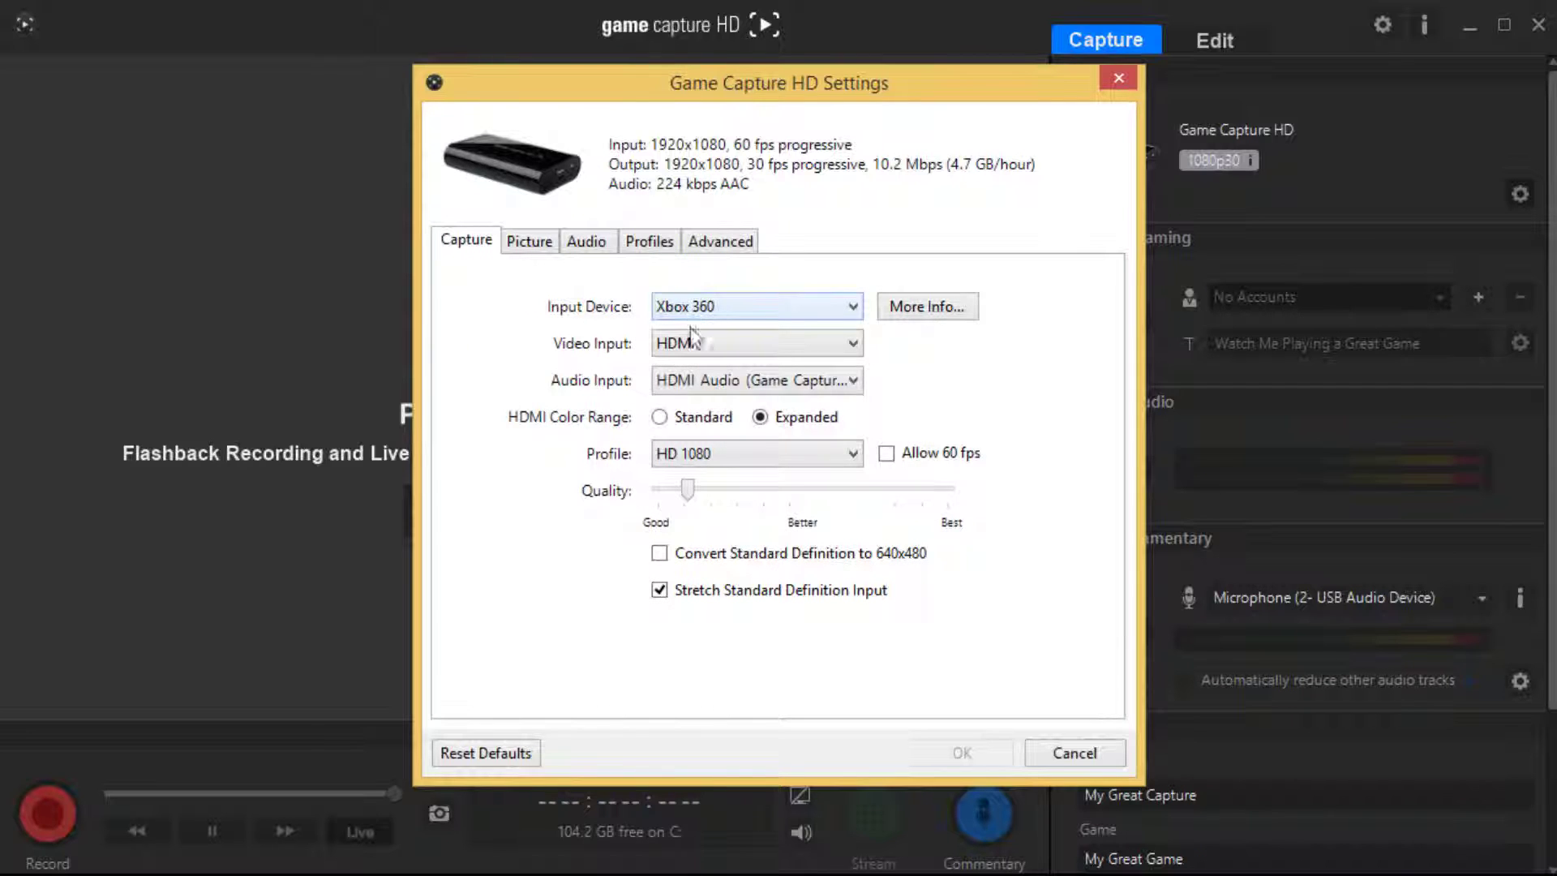
Step: Keep HDMI Audio as the audio input and HD 1080 as the recording profile
left_click(691, 388)
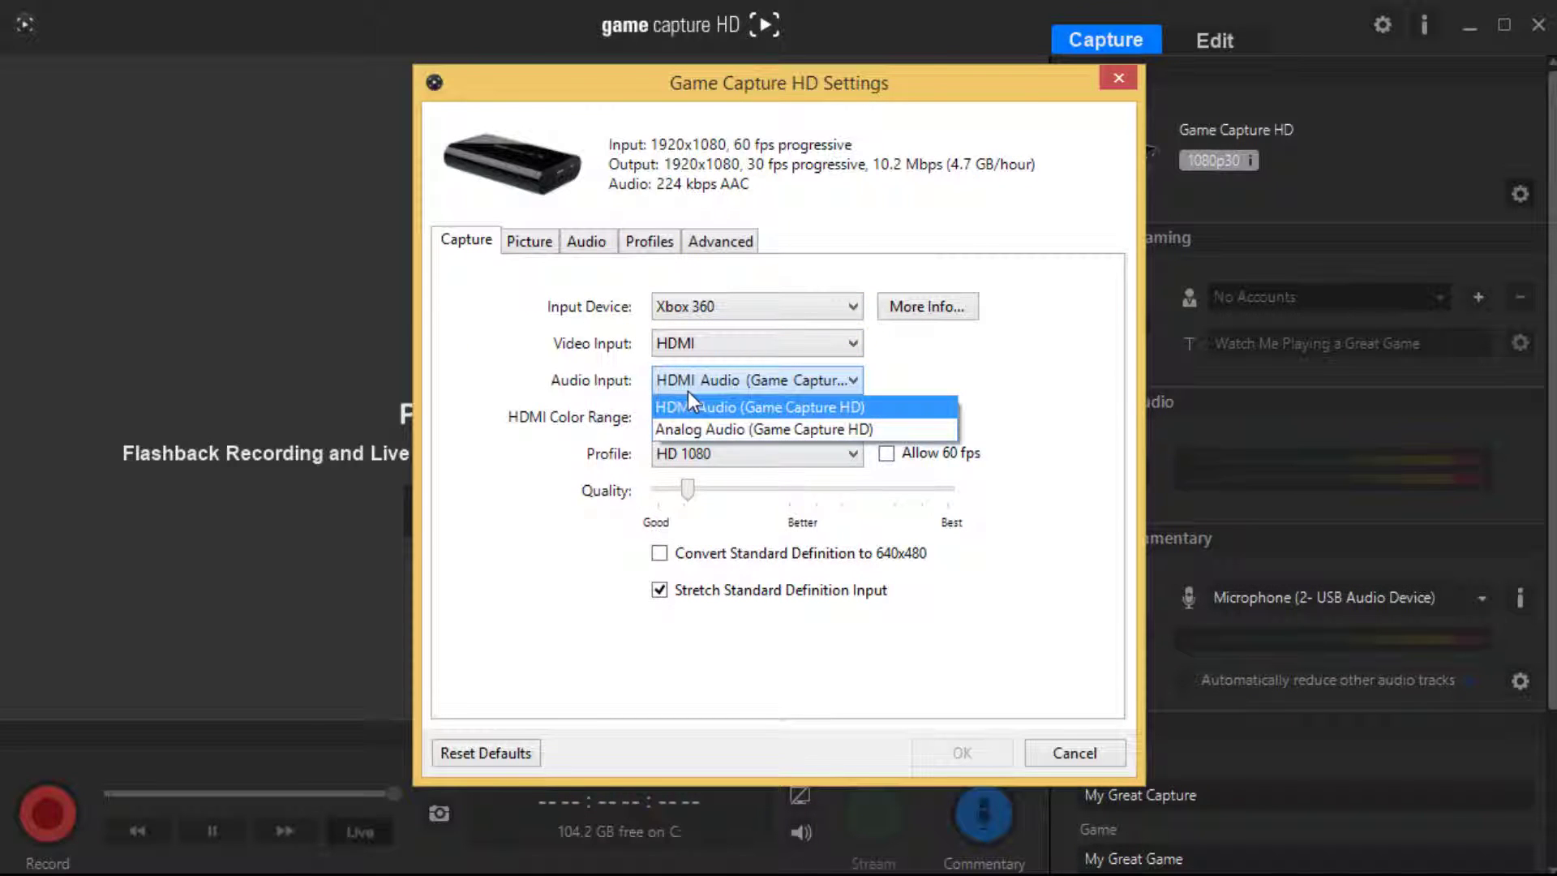
left_click(855, 406)
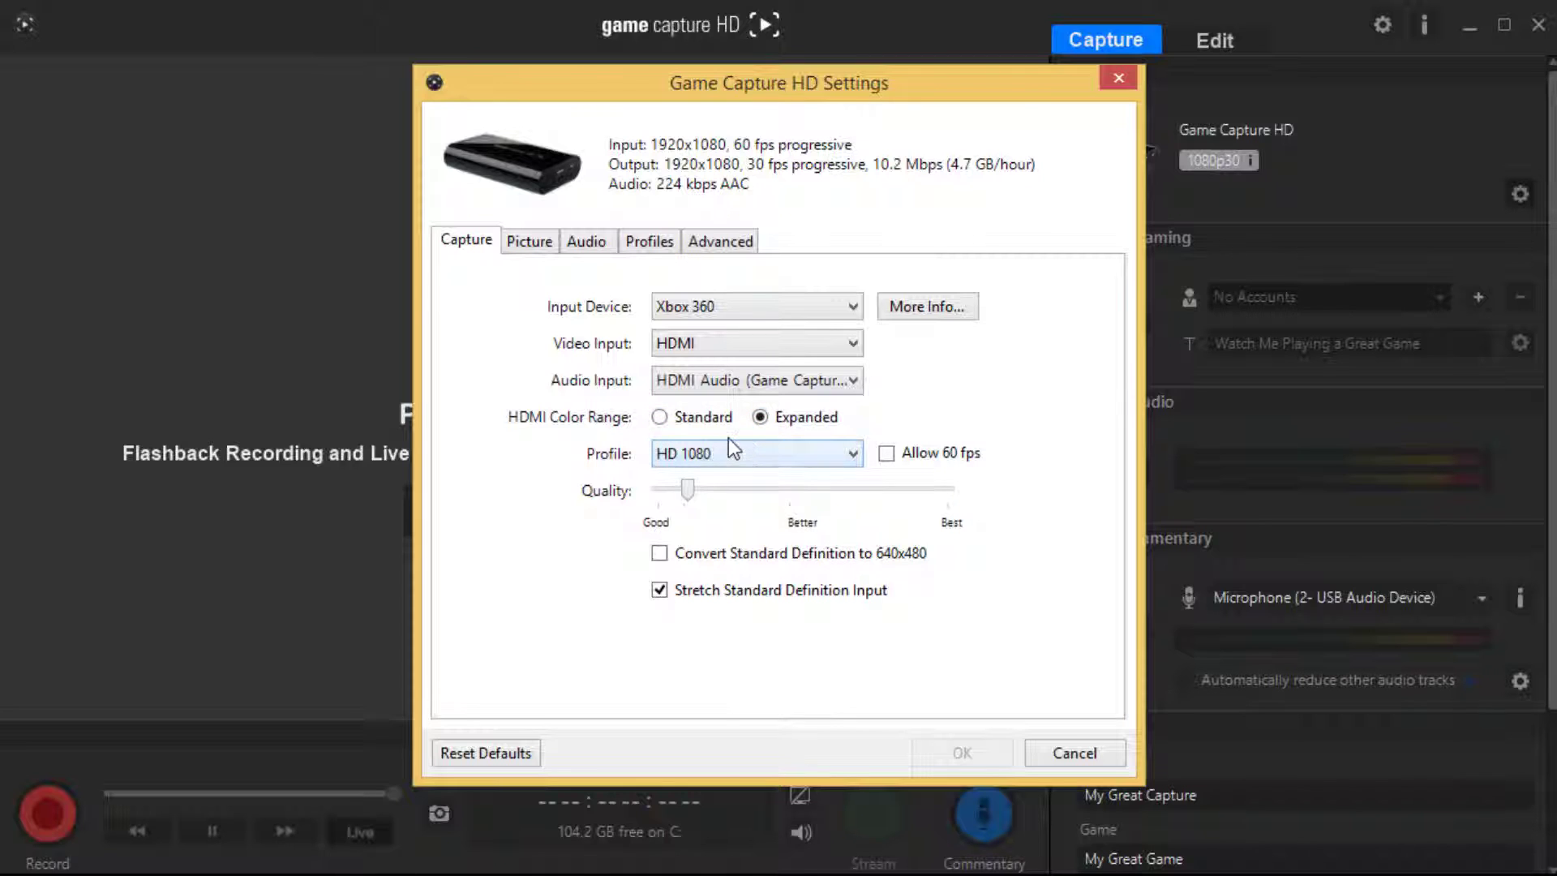
left_click(757, 454)
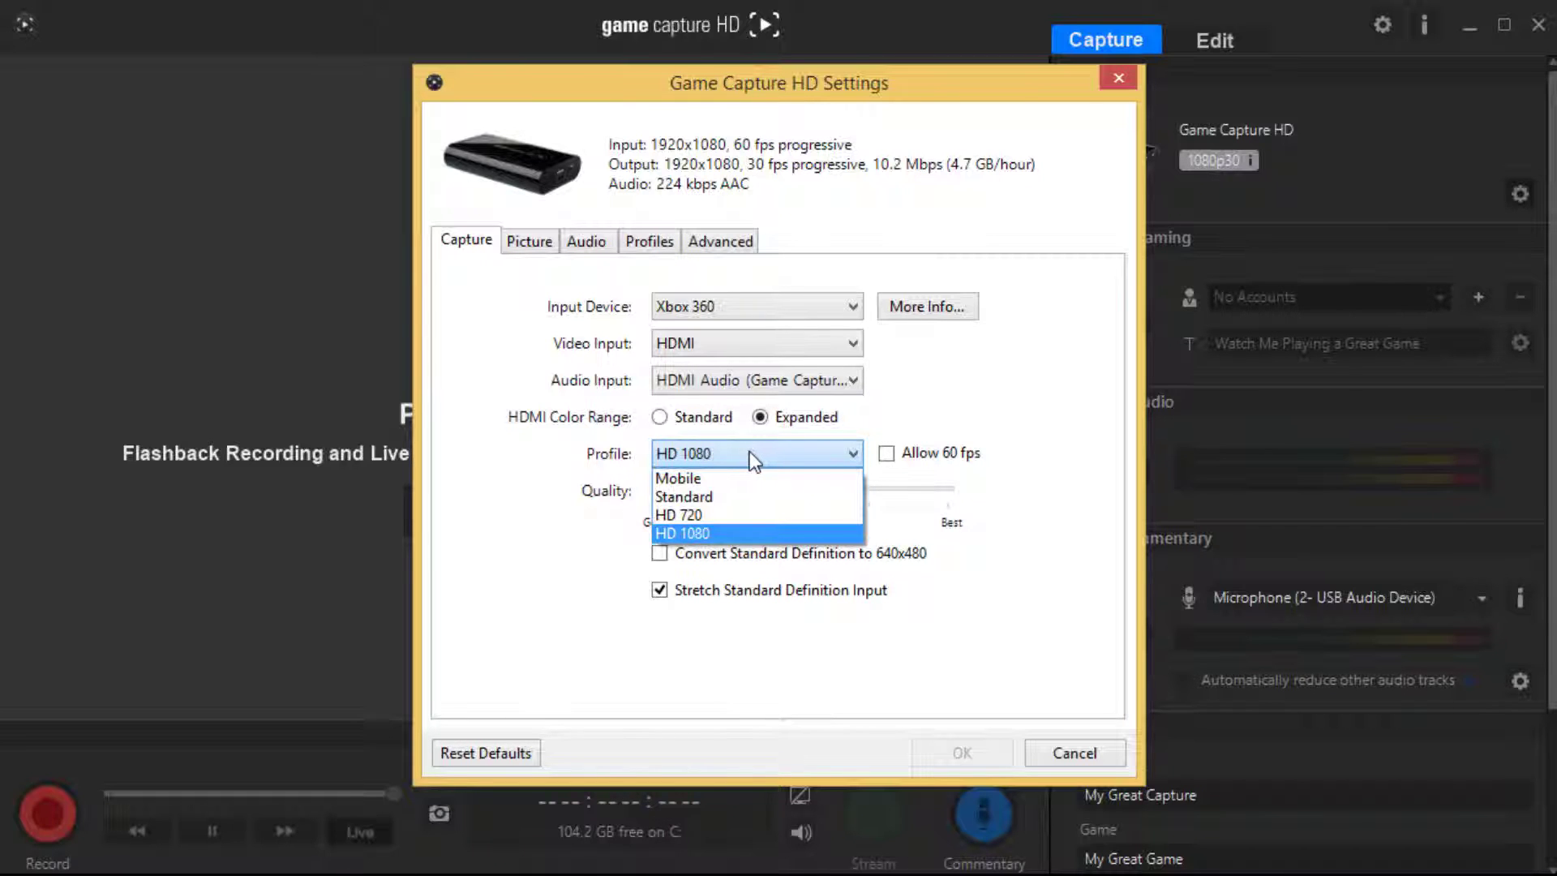
left_click(748, 451)
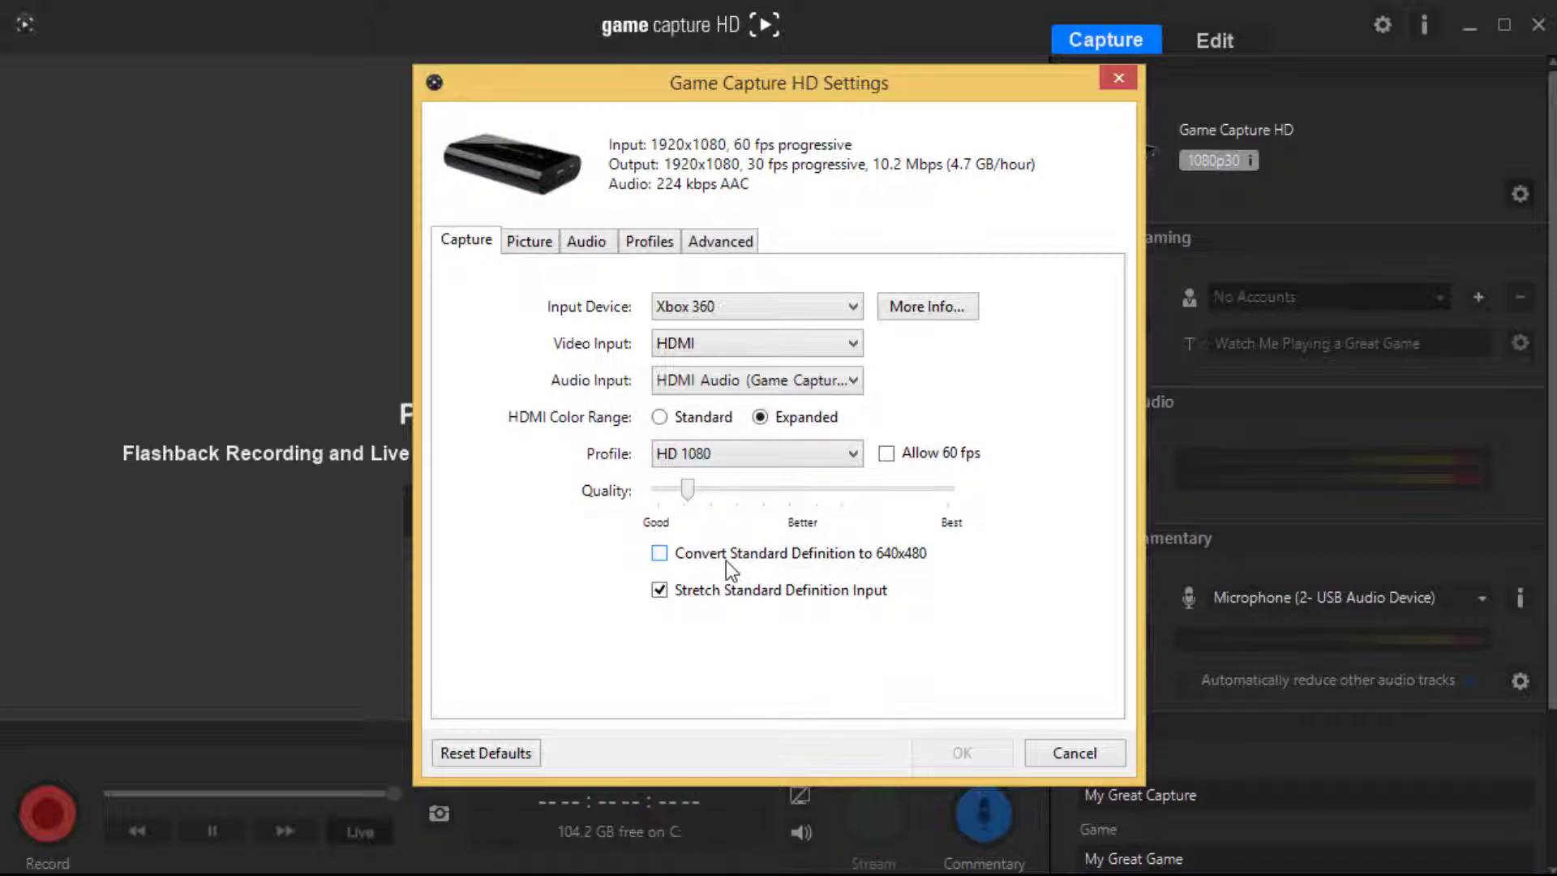
Step: Leave the SD 640x480 conversion off and SD stretching on after toggling both
left_click(659, 555)
left_click(660, 555)
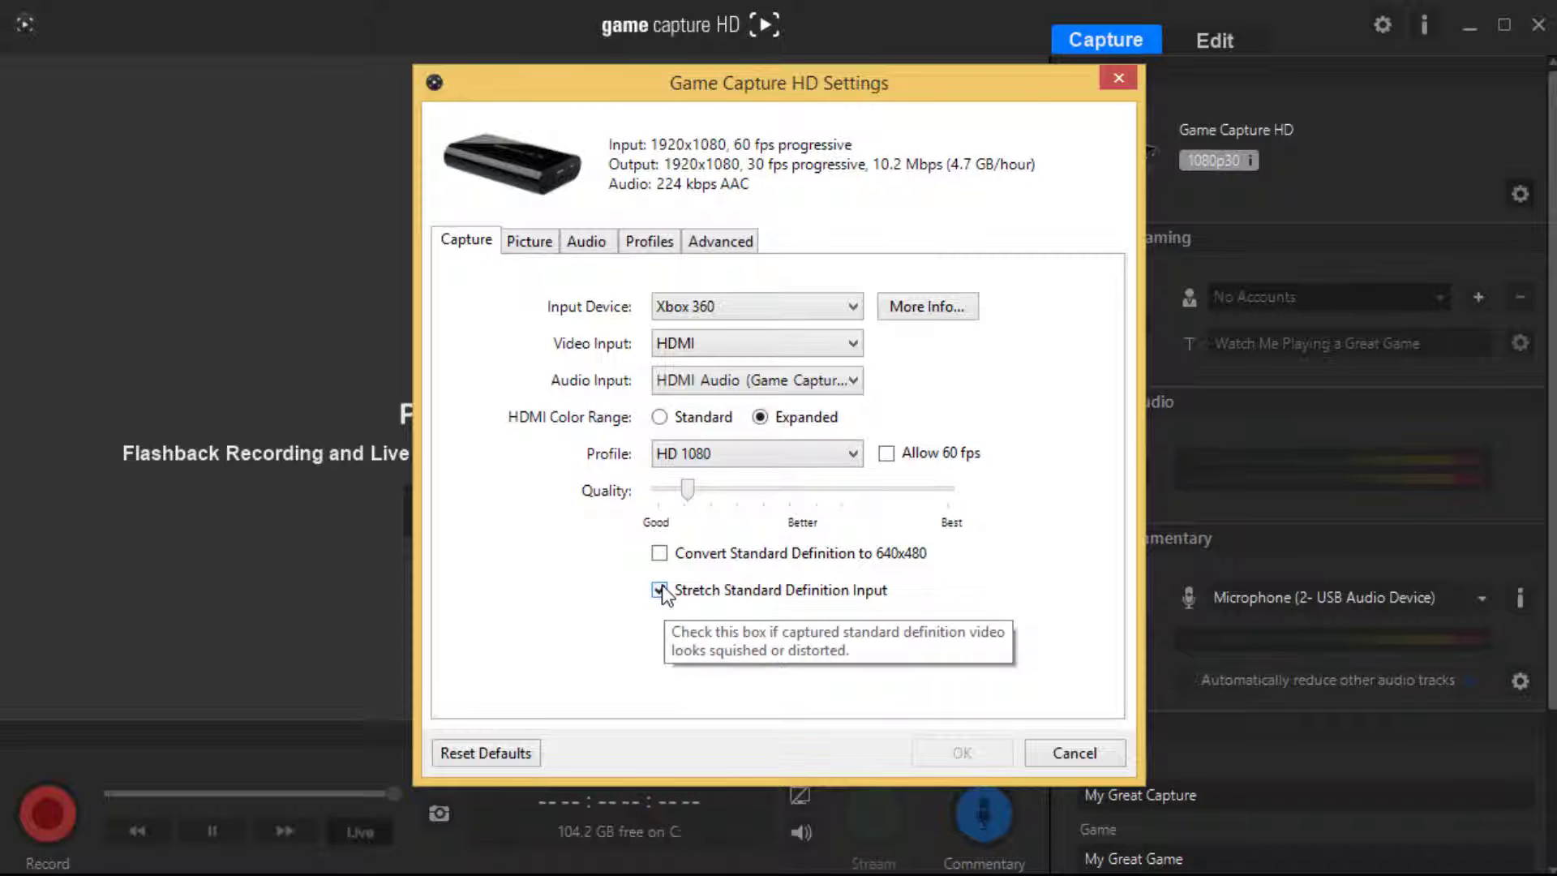
left_click(659, 592)
left_click(660, 591)
Step: Review the Picture, Audio, Profiles and Advanced pages, then cancel the device settings
left_click(543, 242)
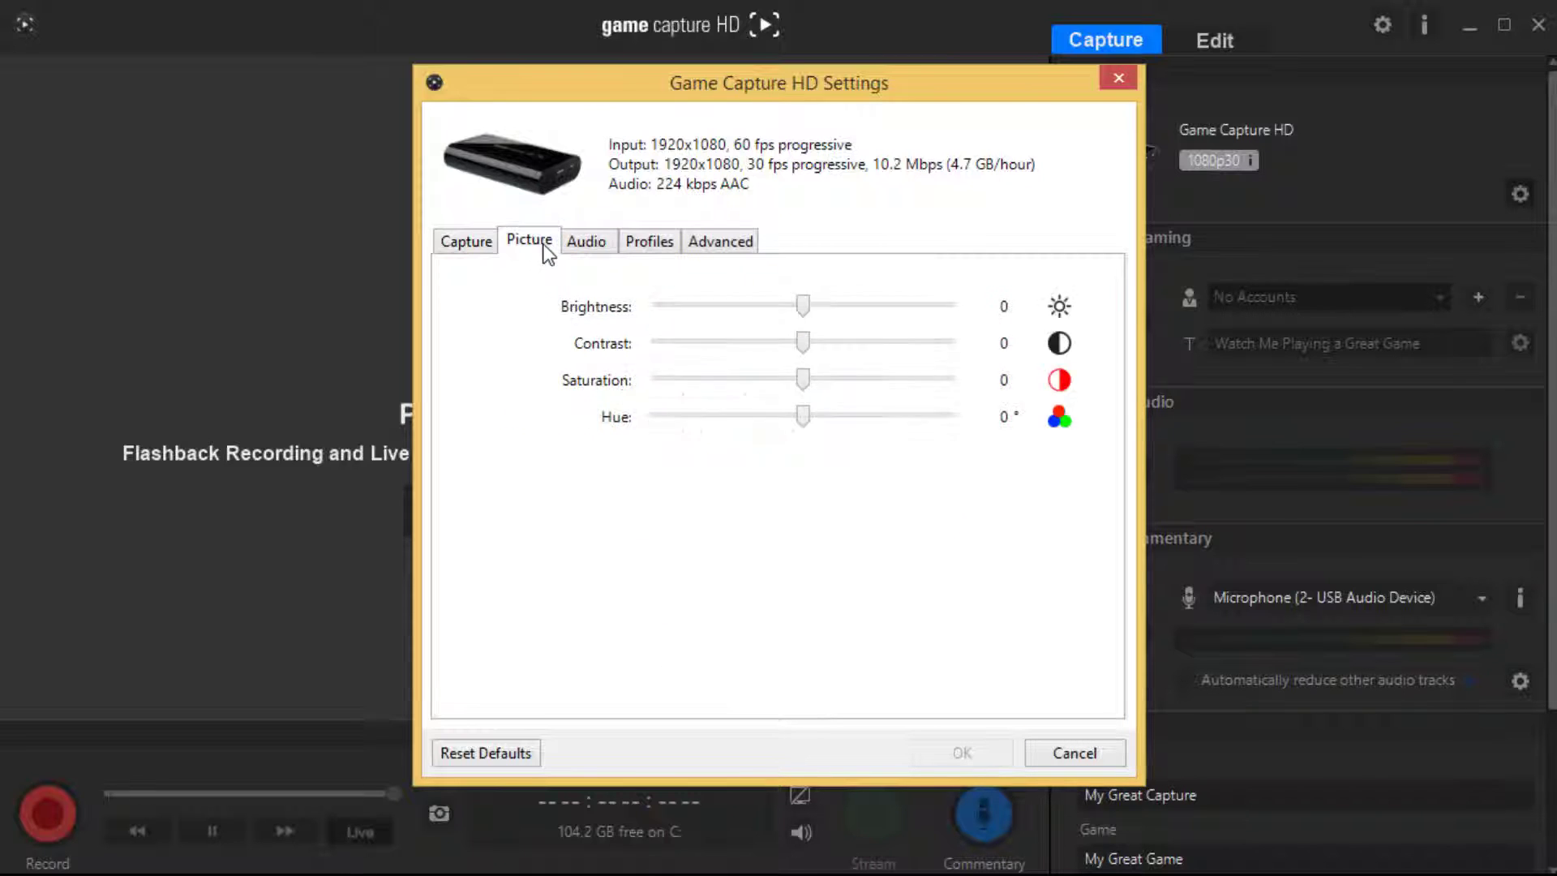
left_click(588, 242)
left_click(641, 242)
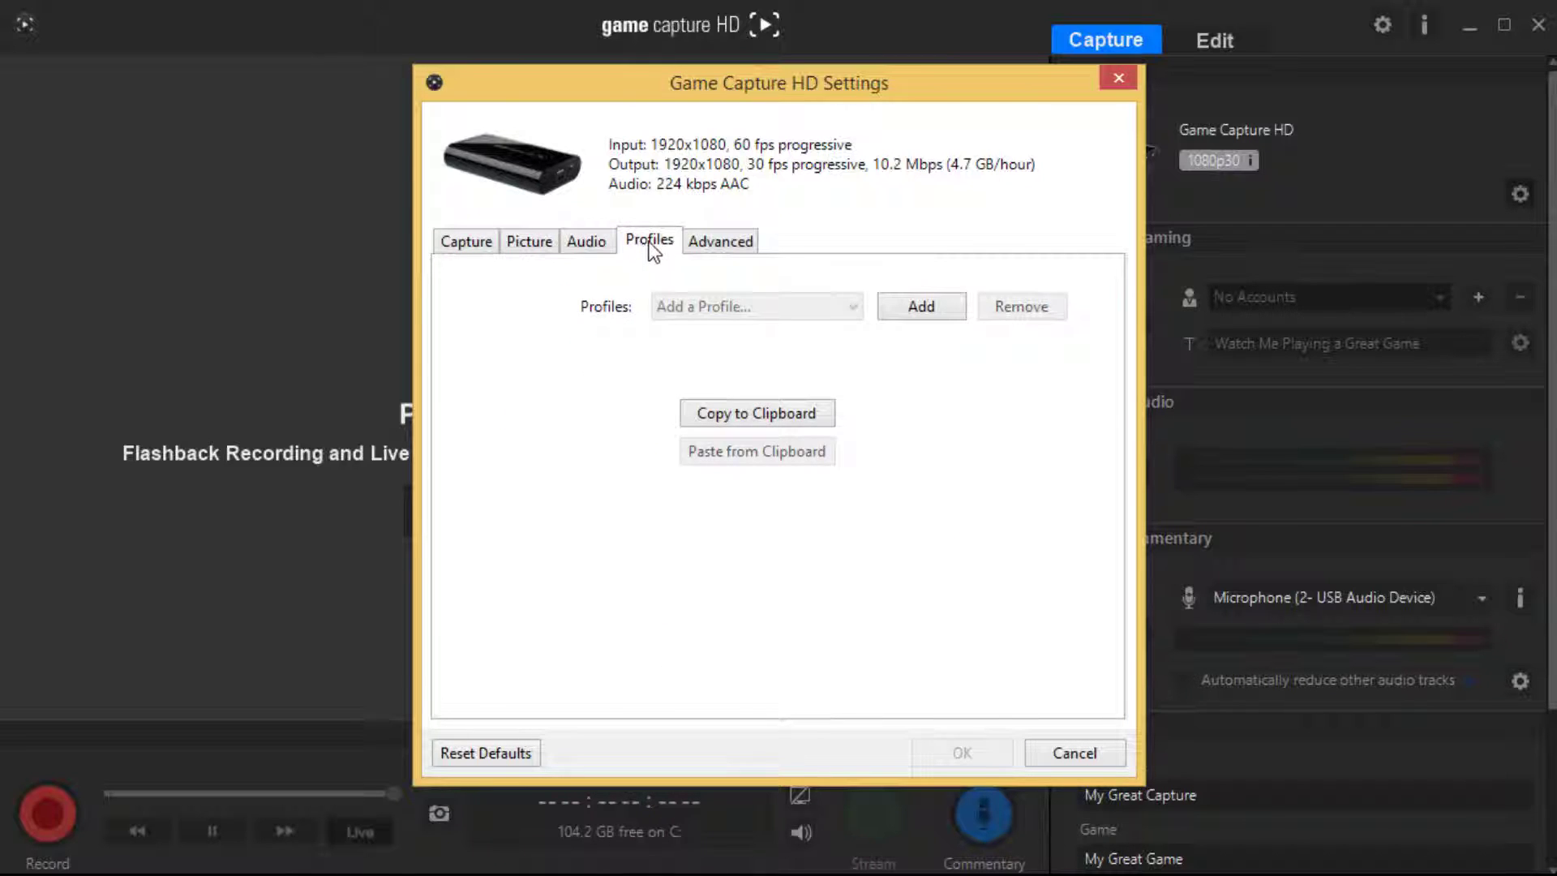
left_click(705, 240)
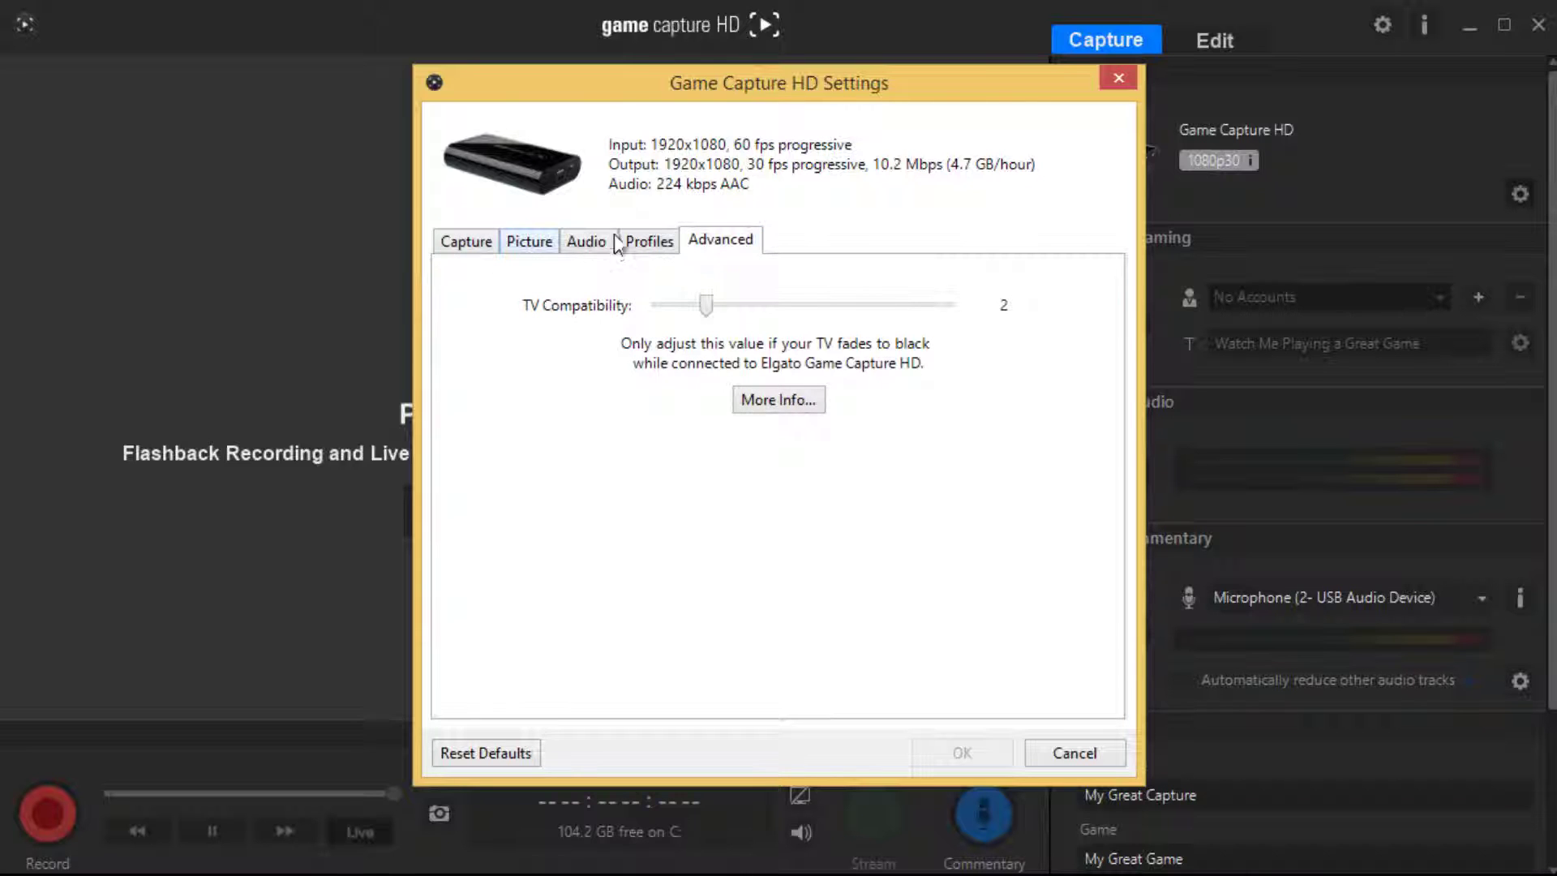
left_click(1048, 752)
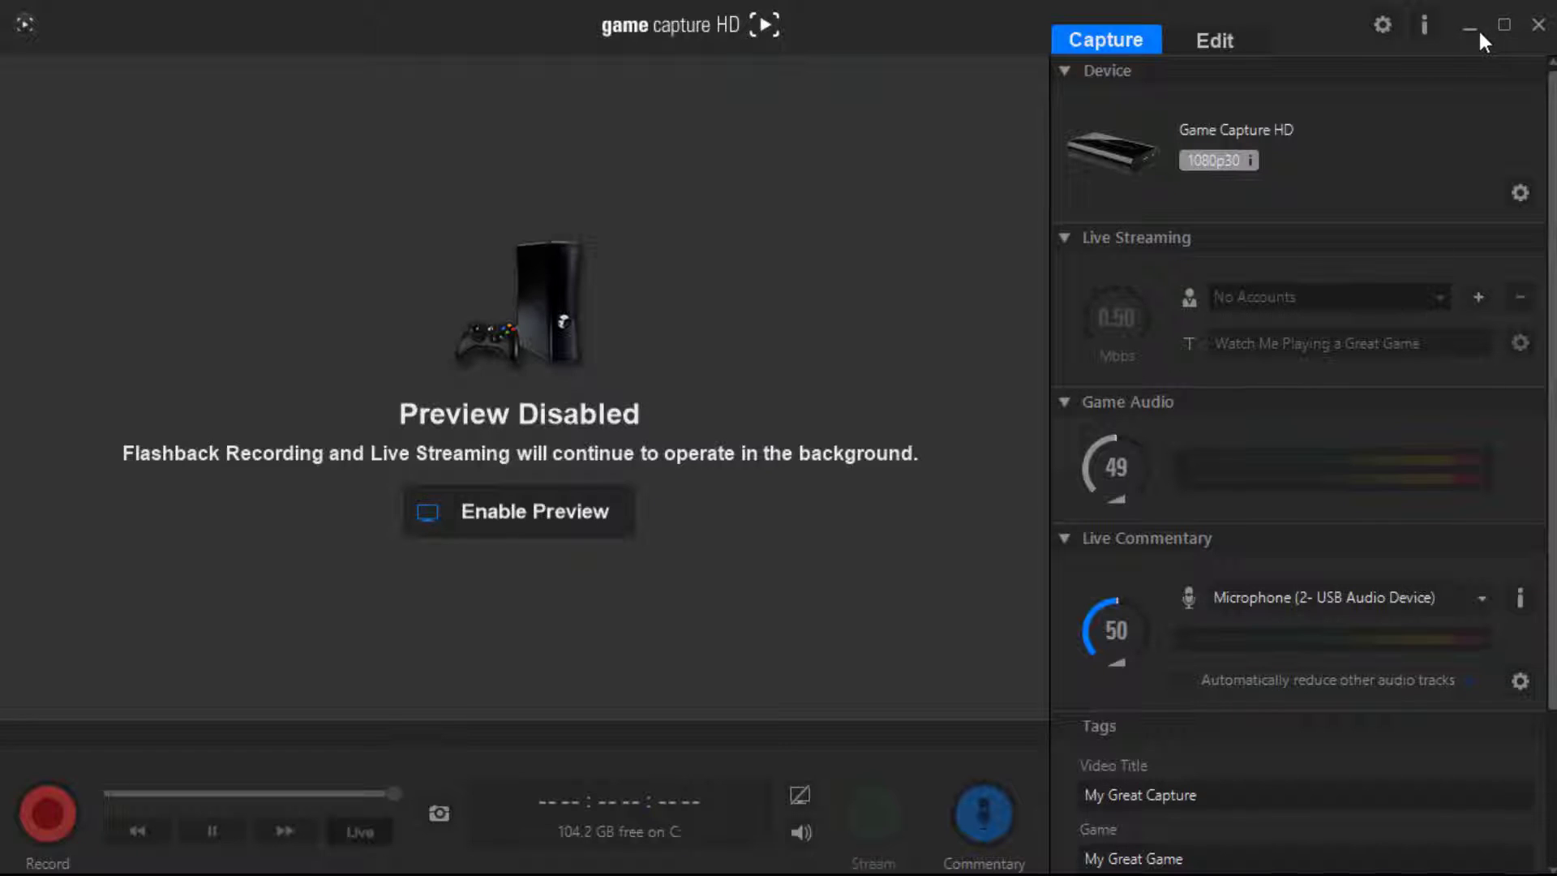
Step: In the Capture preferences, leave Flashback Recording and Stream Command unchecked after trying both
left_click(1384, 29)
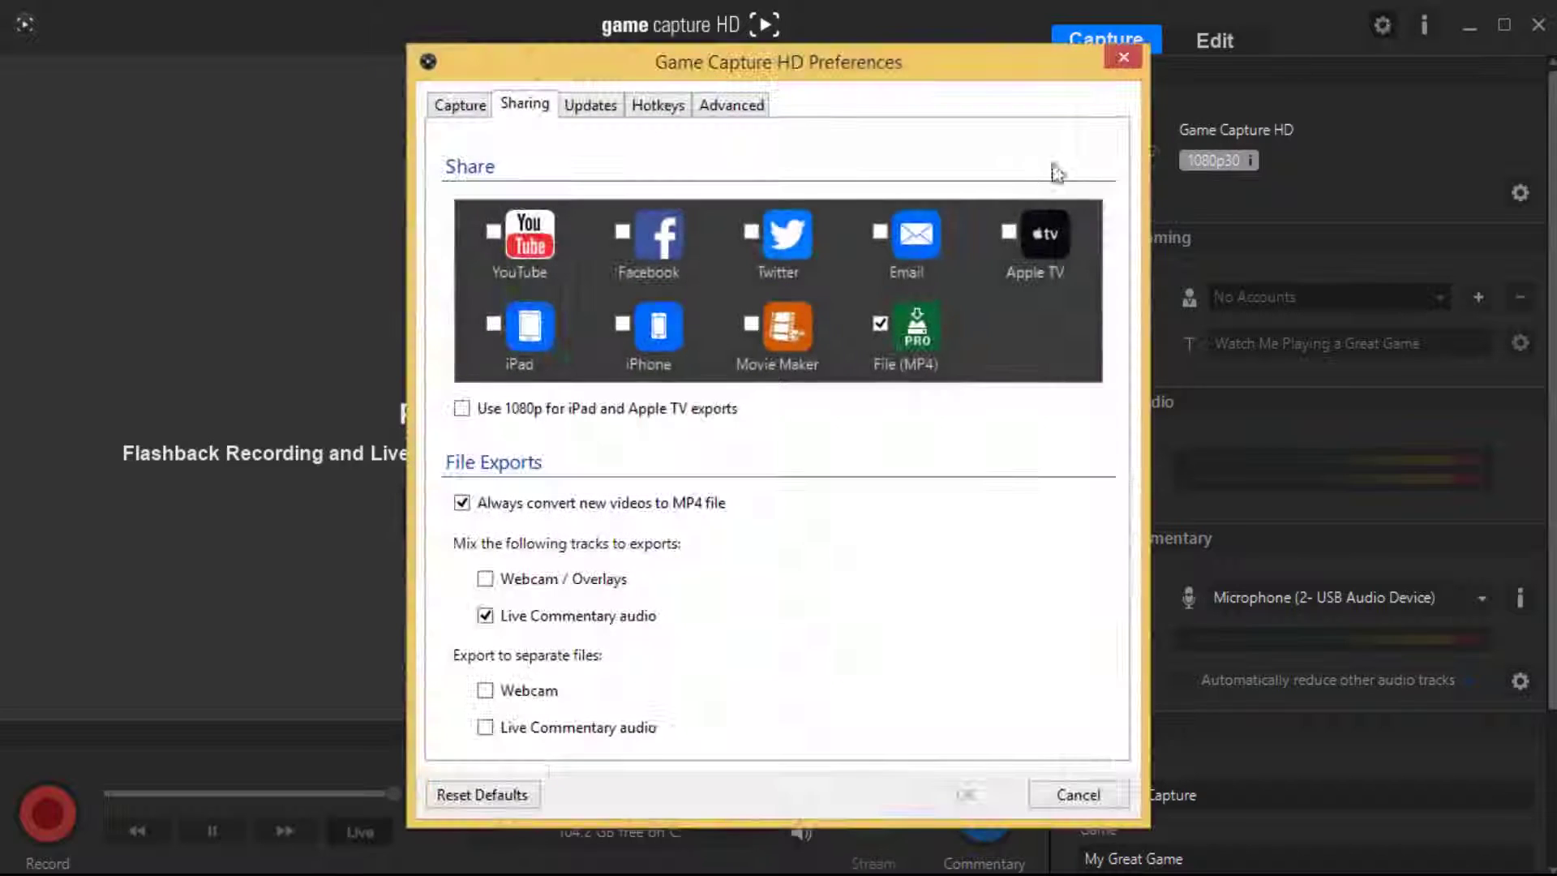
left_click(471, 105)
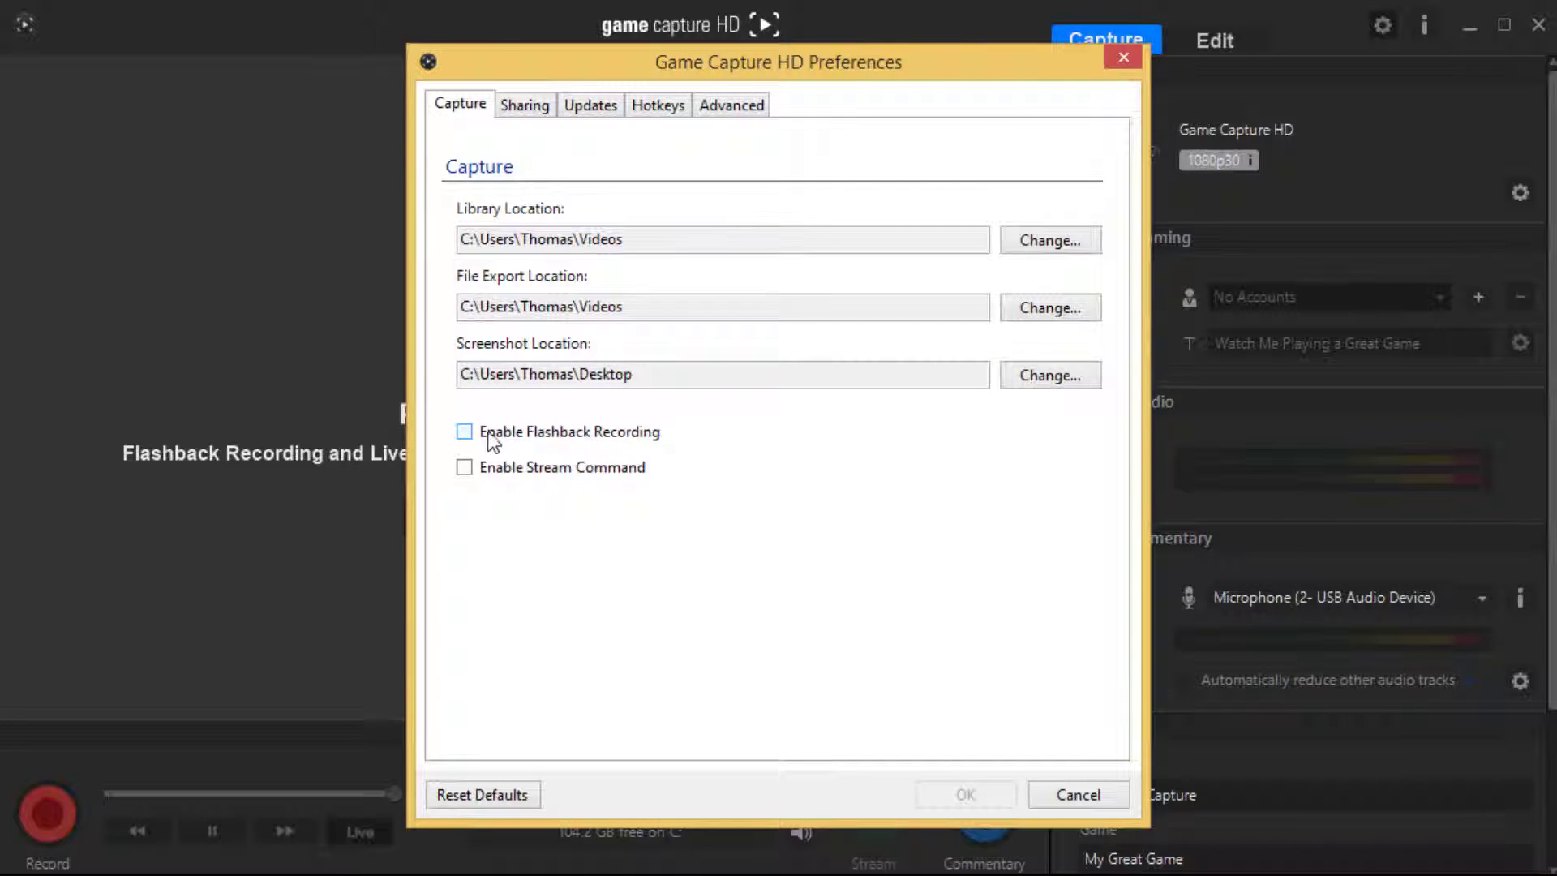
left_click(525, 432)
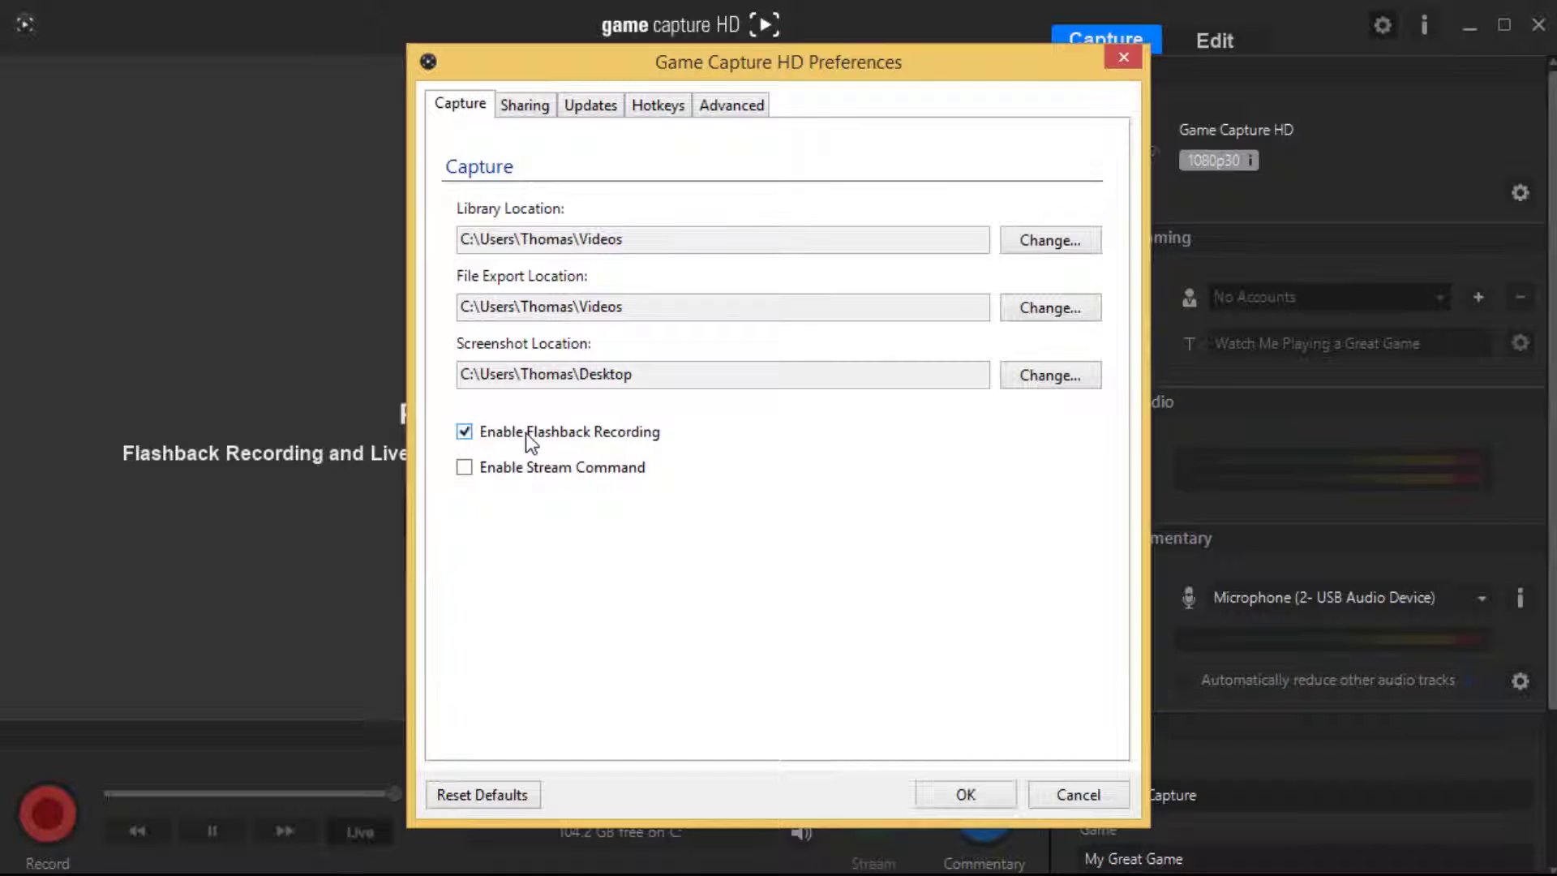
left_click(492, 470)
left_click(467, 470)
left_click(464, 432)
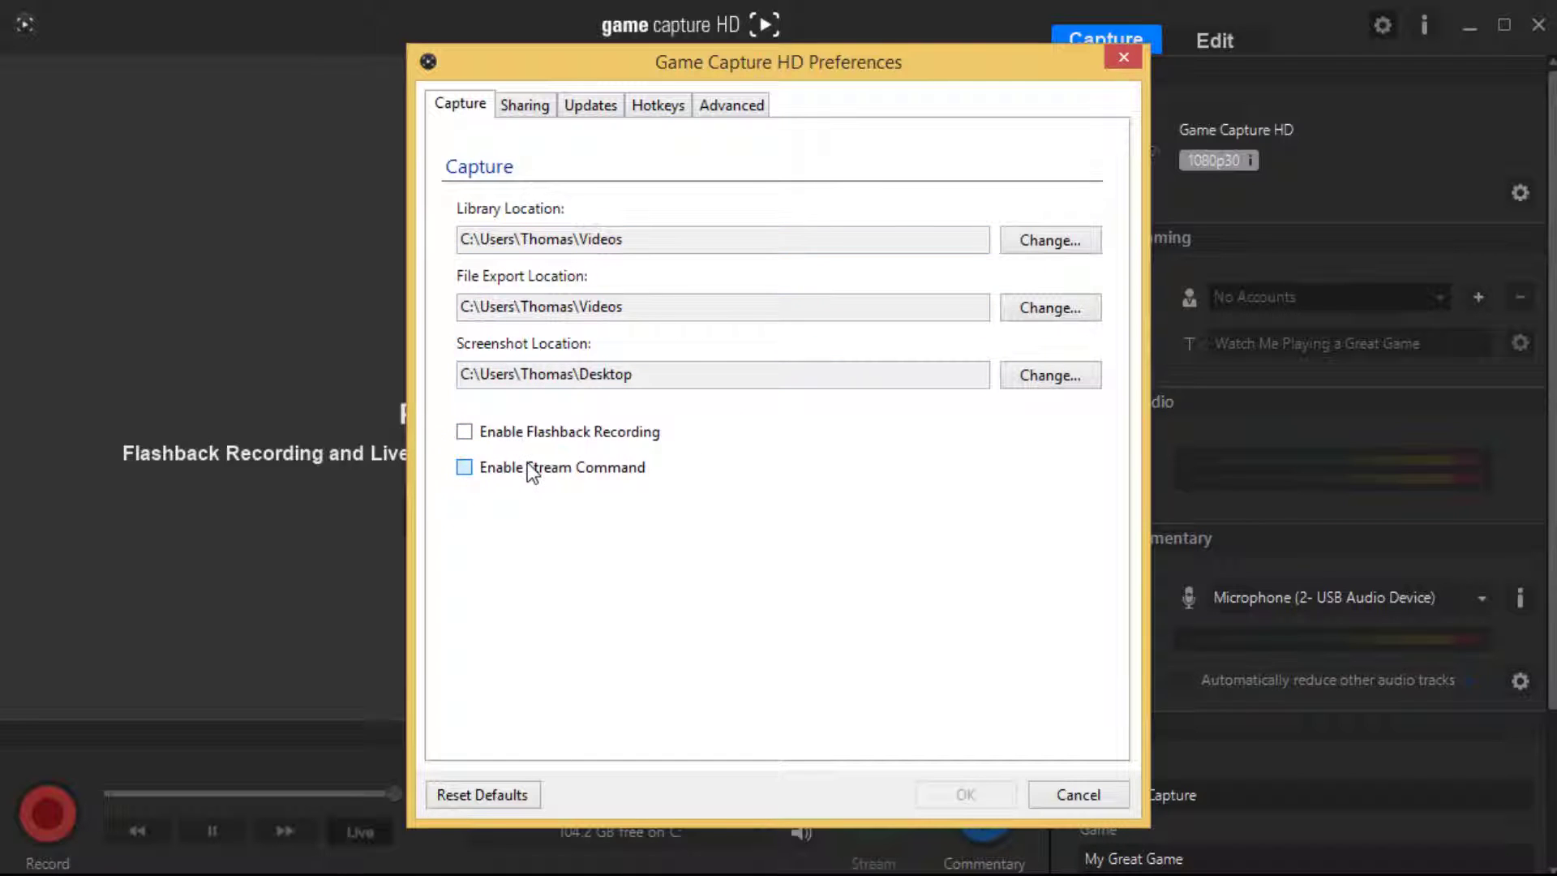
Step: Keep File (MP4) sharing and always-convert-to-MP4 on, and try 1080p exports for iPad/Apple TV
left_click(536, 104)
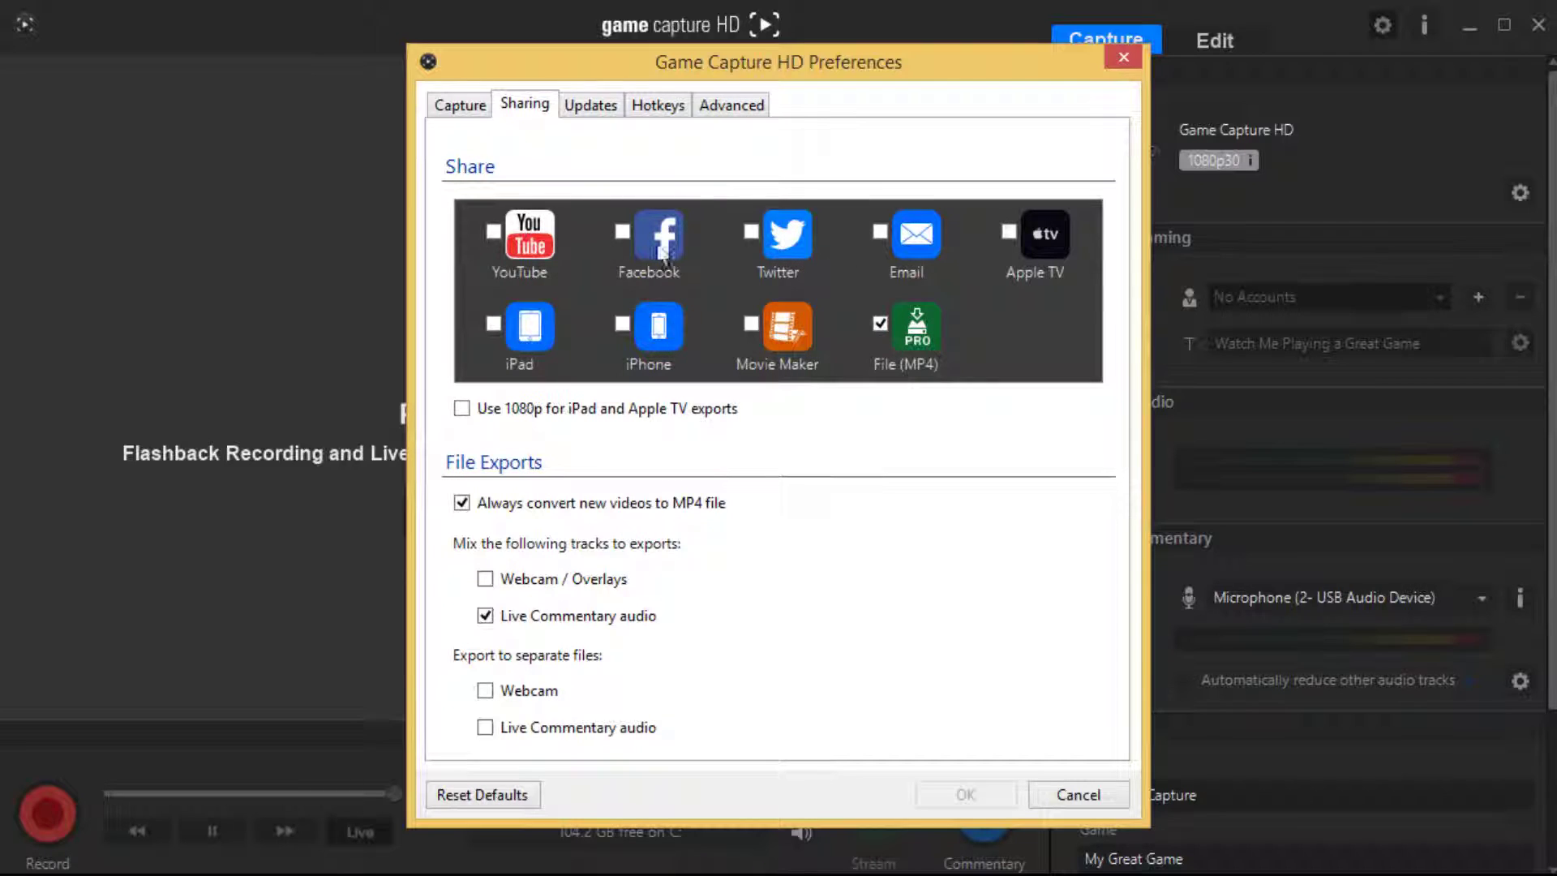
left_click(882, 327)
left_click(882, 324)
left_click(461, 409)
left_click(461, 409)
left_click(464, 503)
left_click(466, 502)
Step: Leave webcam/overlays out of exports and keep webcam and commentary separate-file exports off
left_click(485, 579)
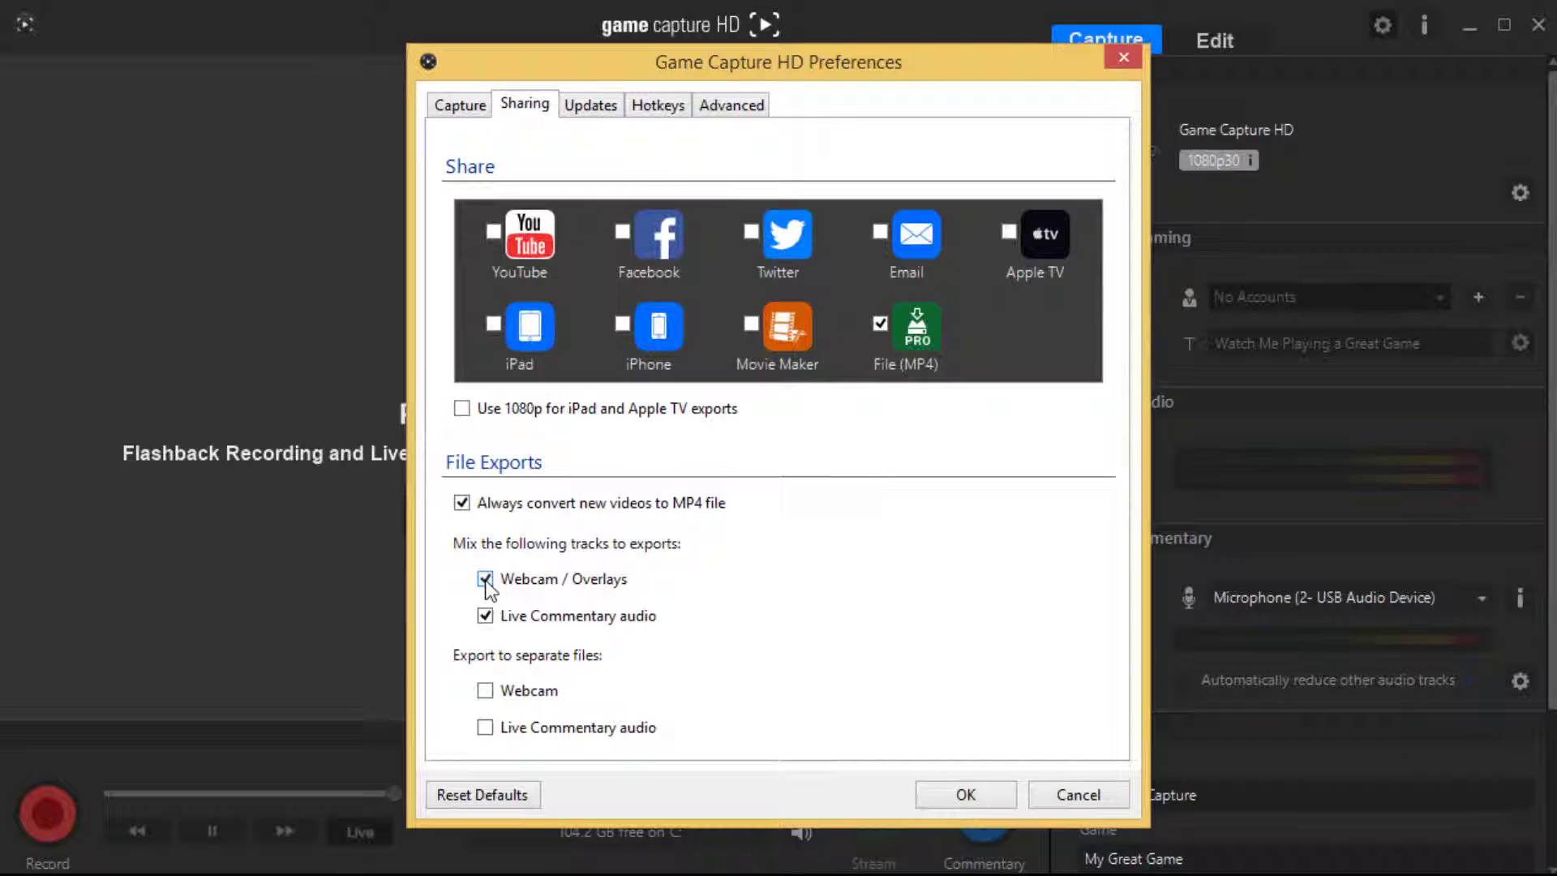
left_click(485, 580)
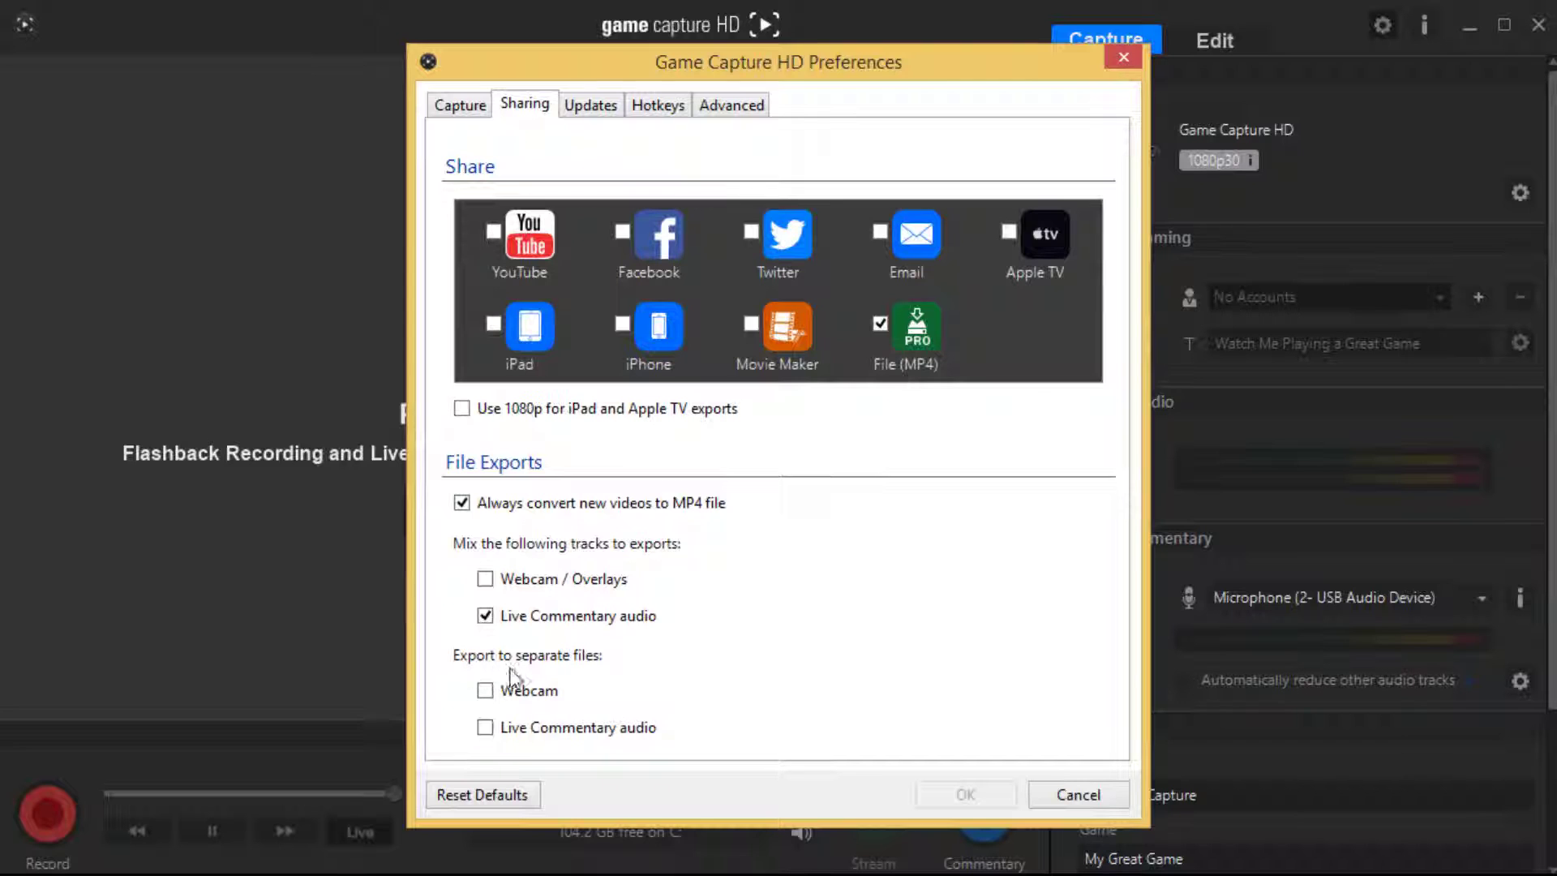
left_click(485, 691)
left_click(485, 726)
left_click(486, 691)
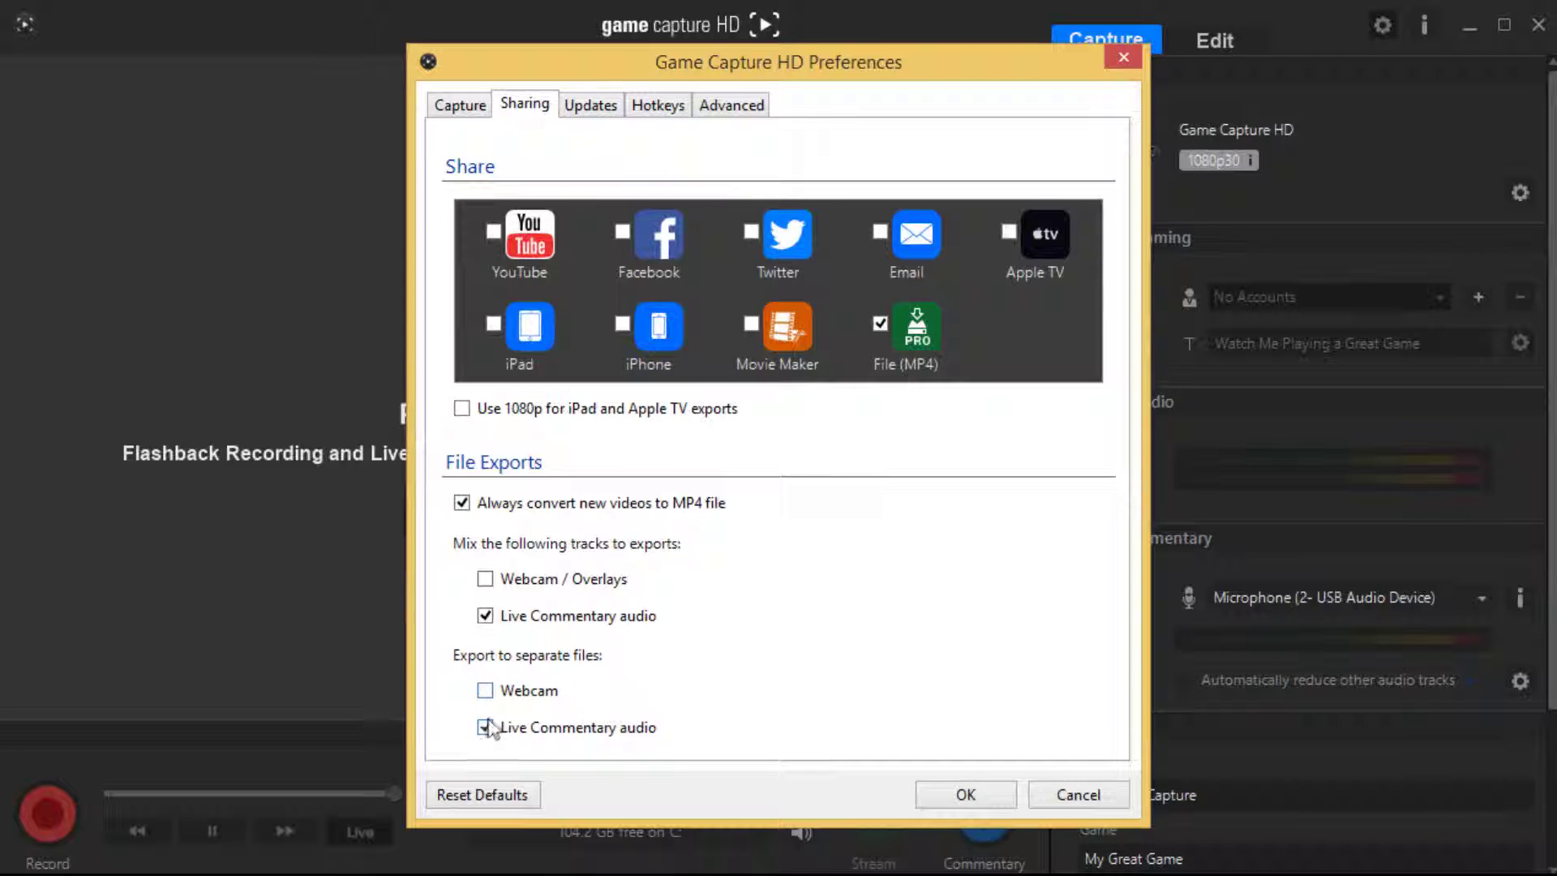
left_click(485, 728)
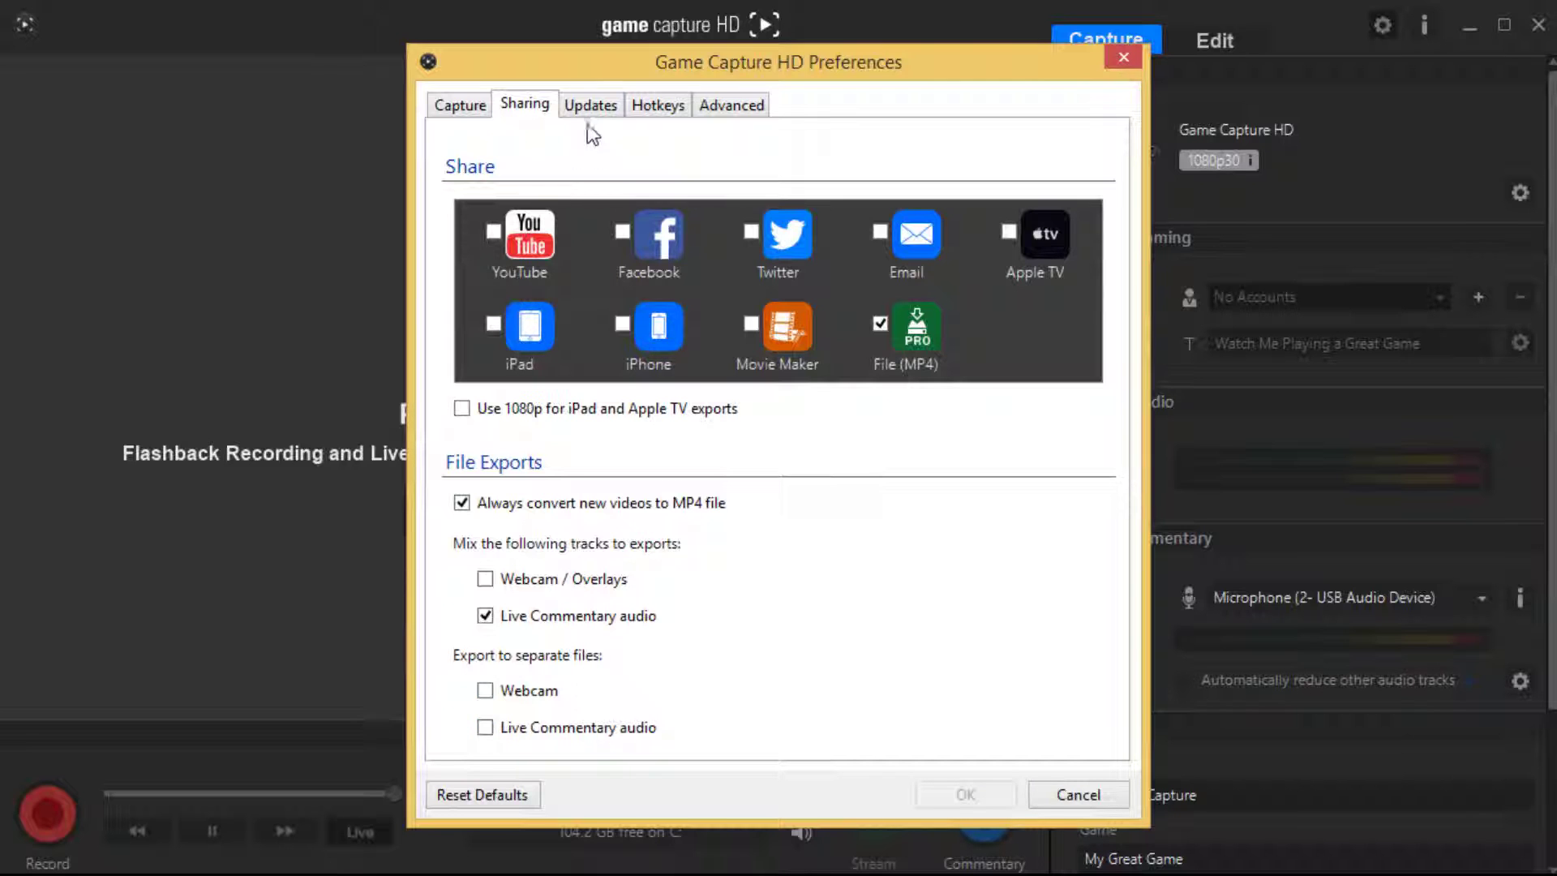
Step: Look over the Updates, Advanced and Capture preference pages, then cancel the Preferences window
left_click(578, 102)
left_click(725, 108)
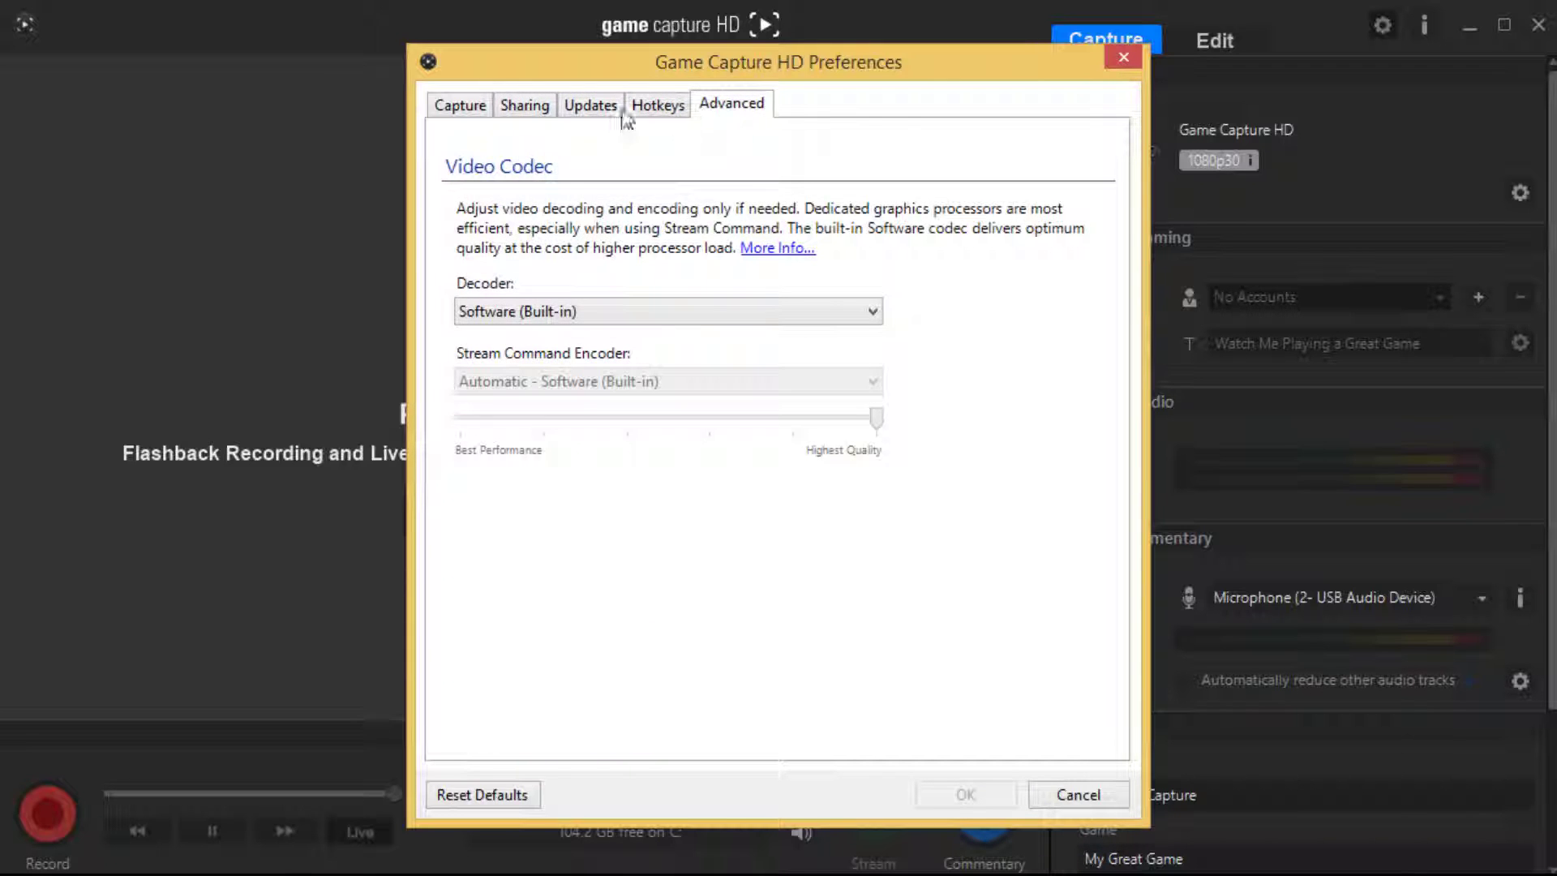
left_click(465, 114)
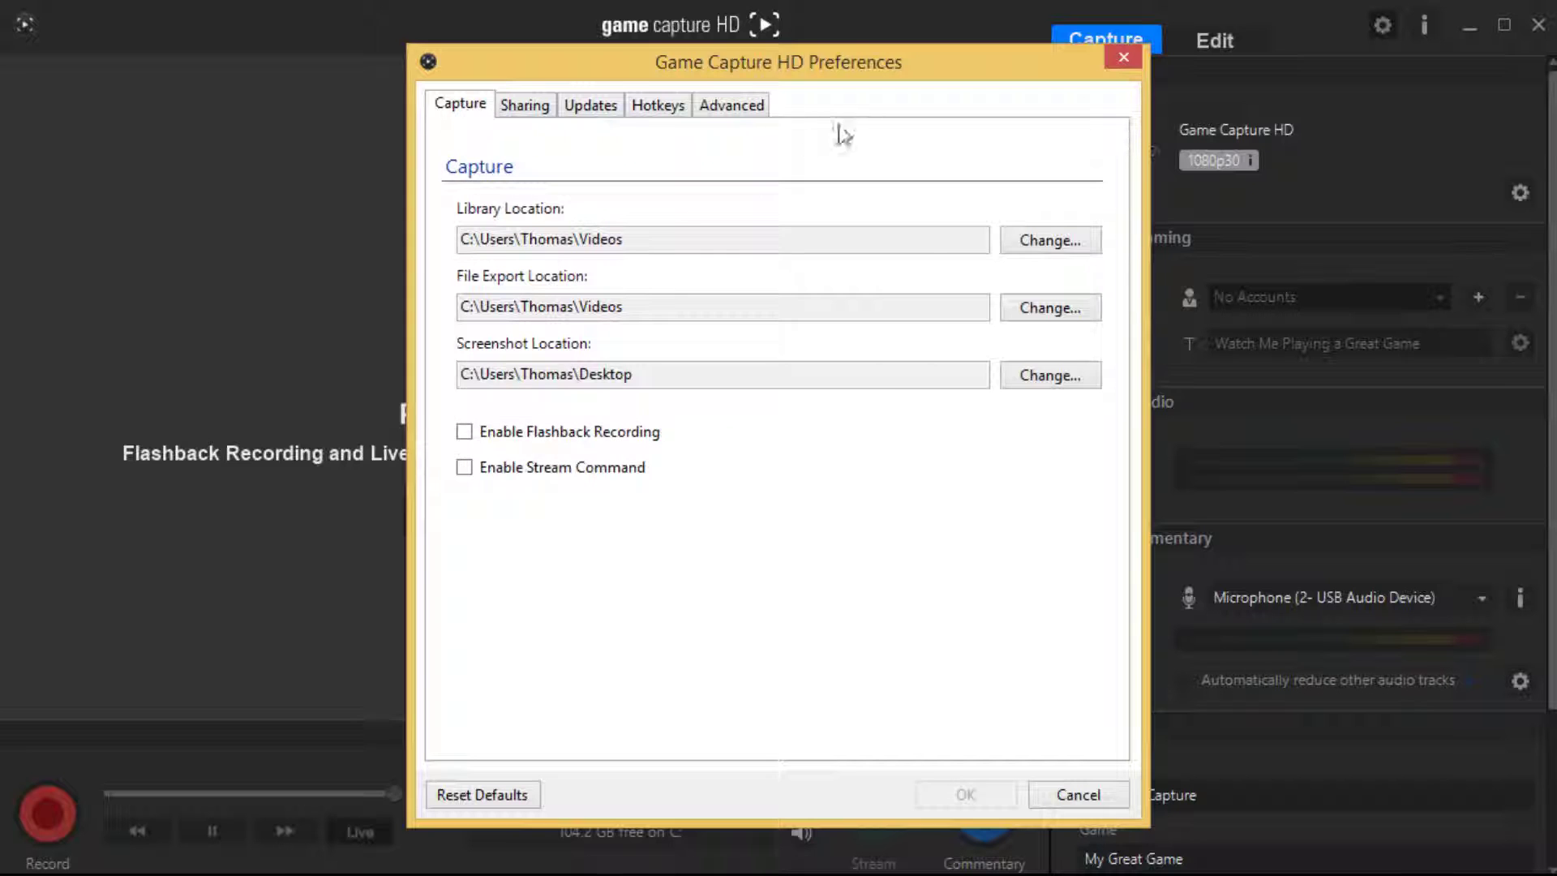
left_click(743, 107)
left_click(459, 110)
left_click(1052, 802)
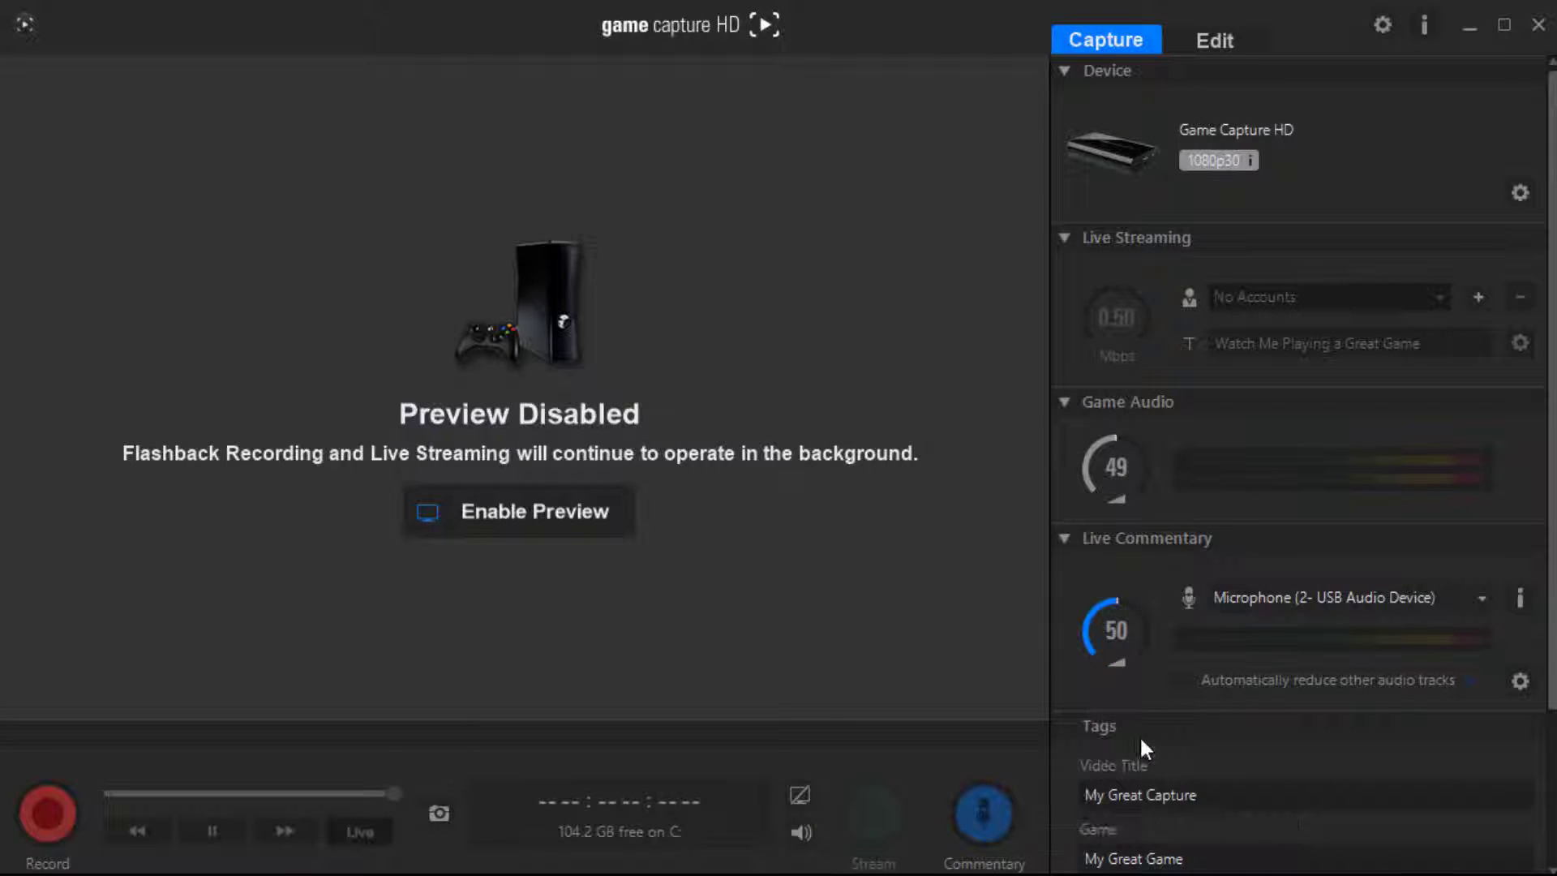